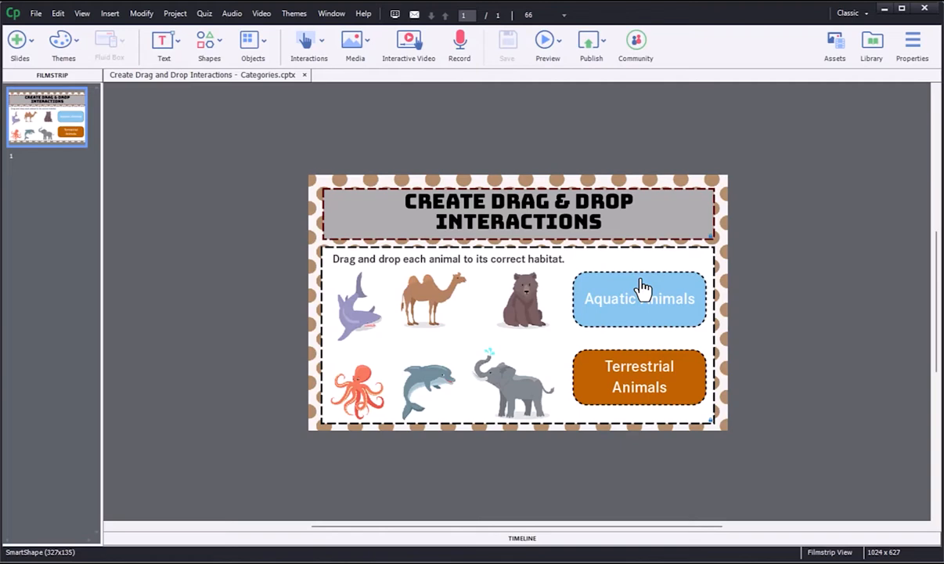
Examine the six animal images and the two habitat shapes on the slide.
{"action": "left_click", "coordinate": [568, 321]}
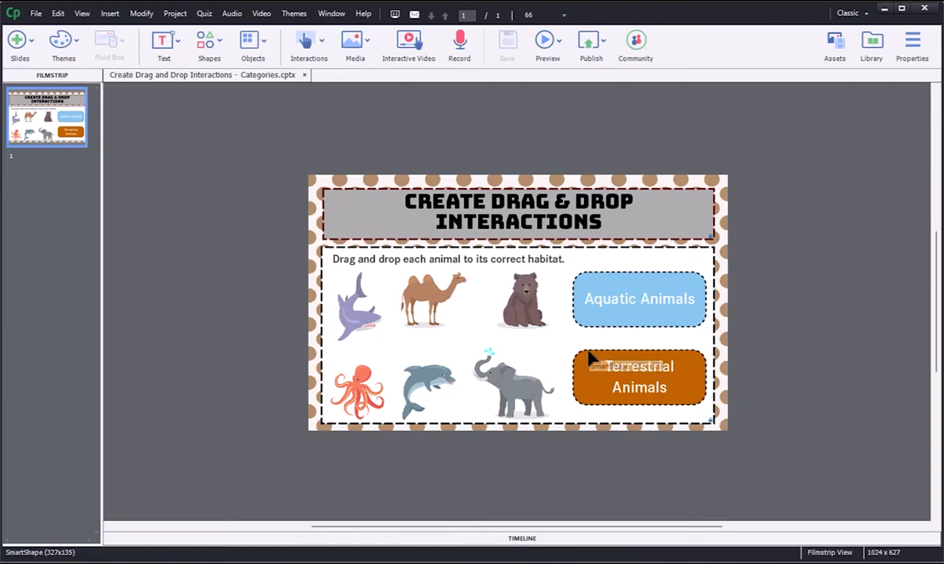
{"action": "left_click", "coordinate": [536, 354]}
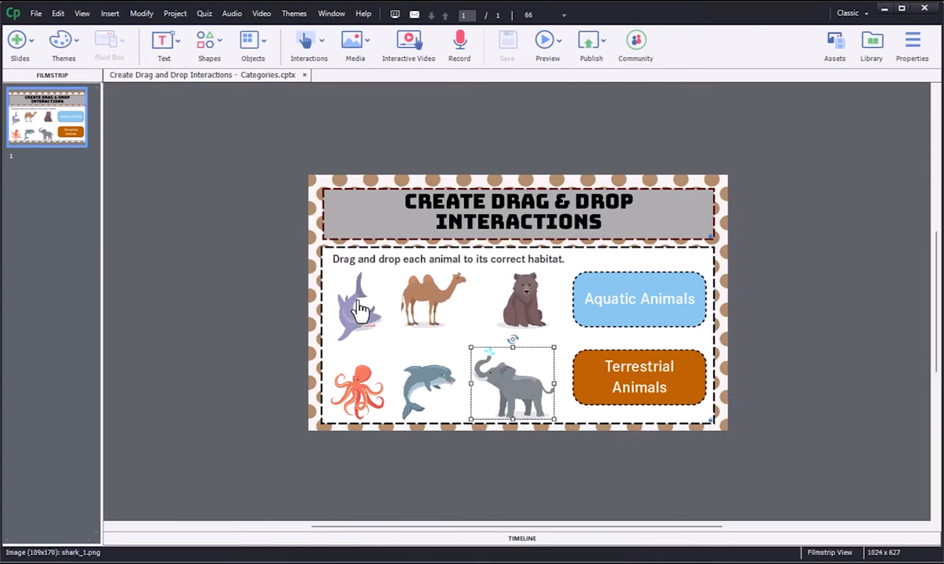
{"action": "left_click", "coordinate": [362, 310]}
{"action": "left_click", "coordinate": [358, 381]}
{"action": "left_click", "coordinate": [427, 379]}
{"action": "left_click", "coordinate": [433, 300]}
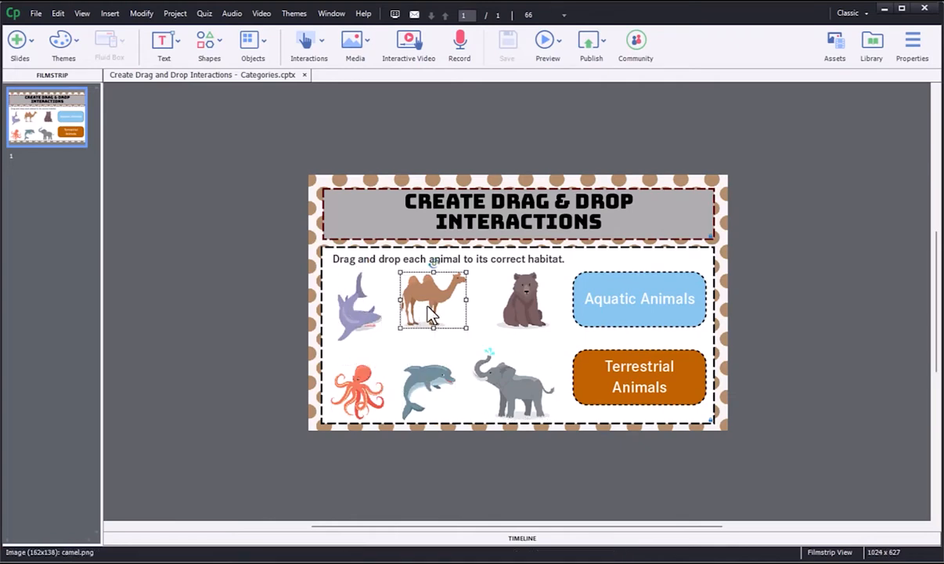
{"action": "left_click", "coordinate": [512, 310]}
{"action": "left_click", "coordinate": [505, 376]}
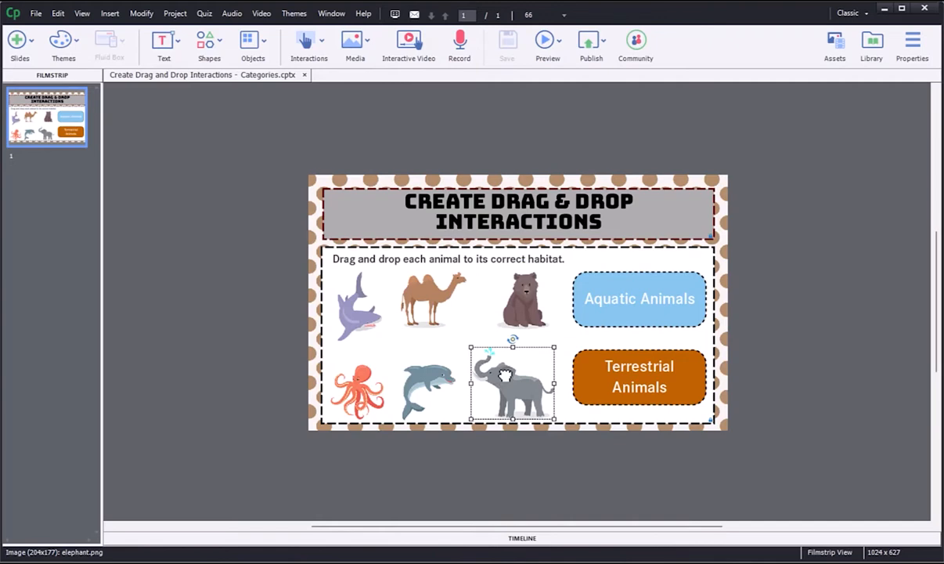
{"action": "left_click", "coordinate": [639, 298]}
{"action": "left_click", "coordinate": [636, 364]}
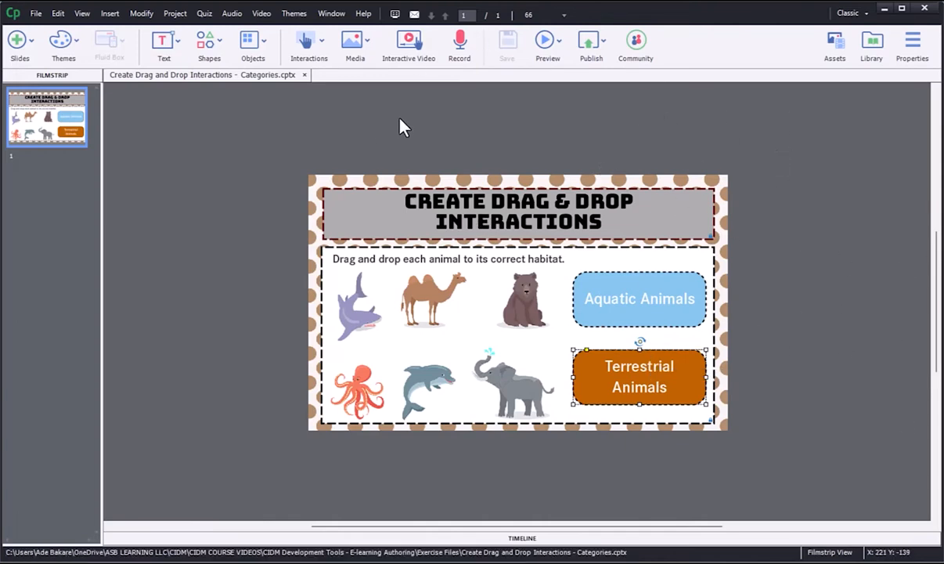
Start a drag-and-drop interaction and mark the shark, octopus and dolphin images as drag sources.
{"action": "left_click", "coordinate": [321, 39]}
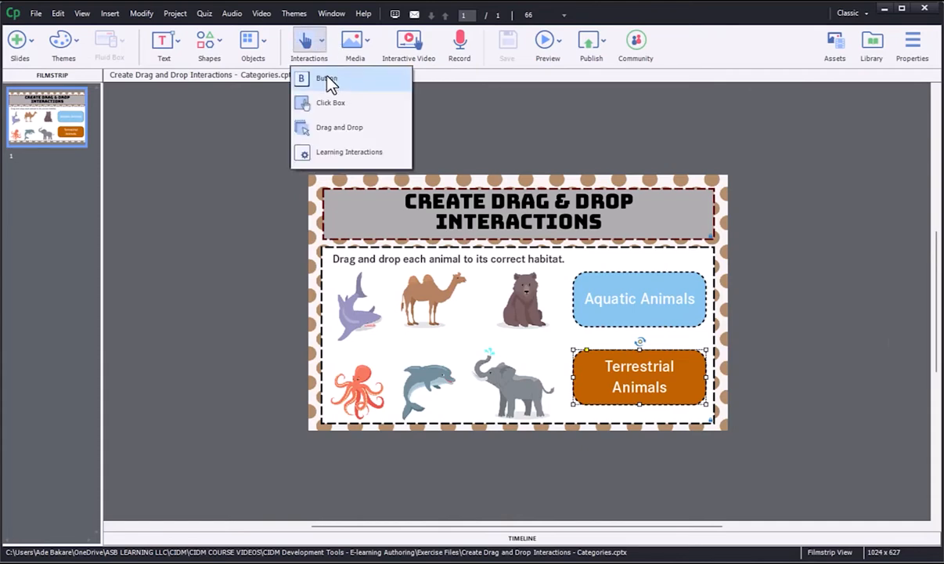
{"action": "left_click", "coordinate": [336, 130]}
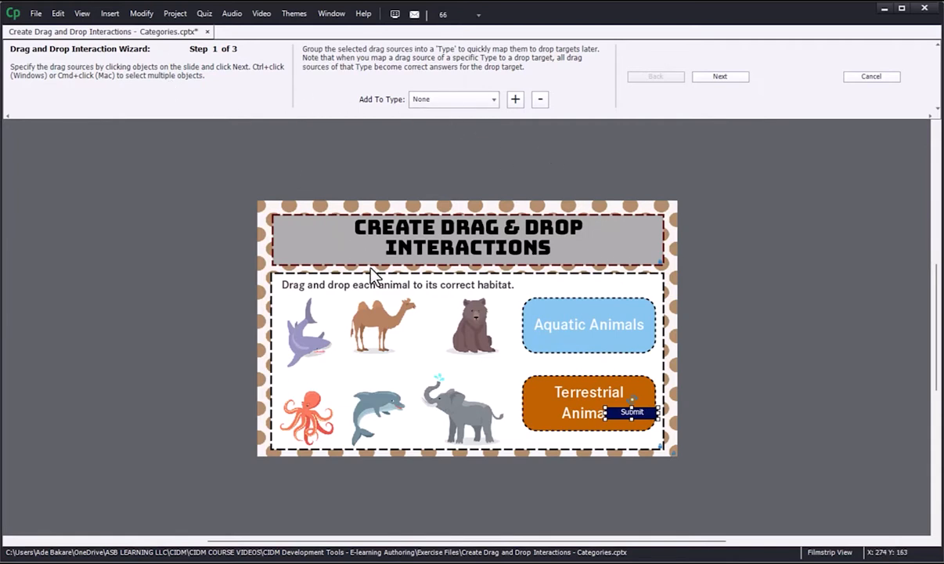
{"action": "left_click", "coordinate": [317, 342]}
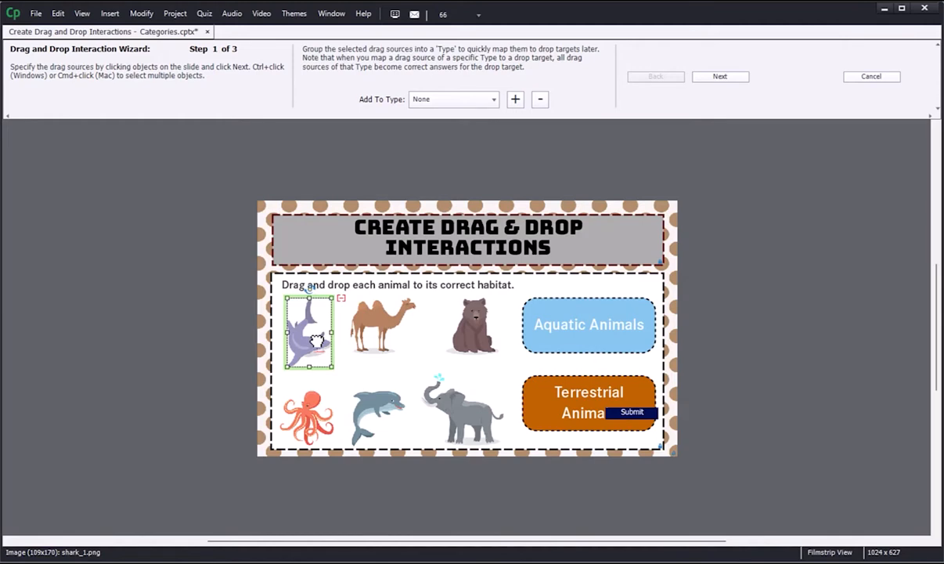
{"action": "left_click", "coordinate": [311, 427], "text": "ctrl"}
{"action": "left_click", "coordinate": [373, 422], "text": "ctrl"}
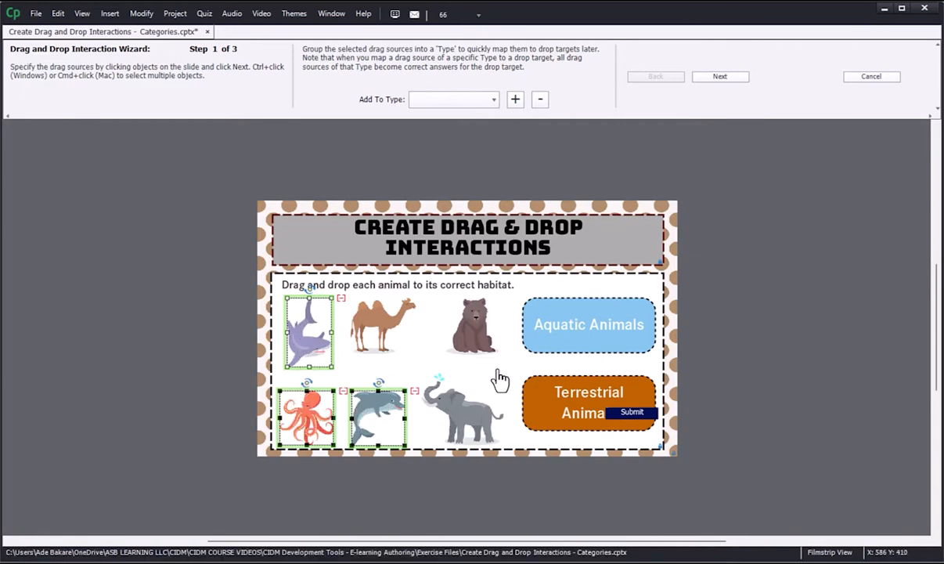
Group the selected shark, octopus and dolphin into a new drag source type named Aquatic.
{"action": "left_click", "coordinate": [516, 99]}
{"action": "double_click", "coordinate": [606, 129]}
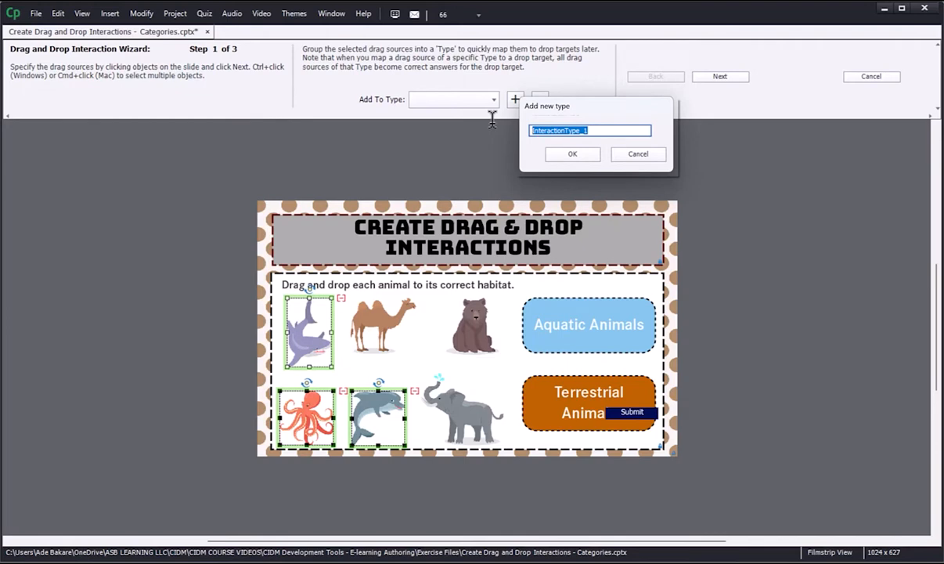
{"action": "type", "text": "Aquatic"}
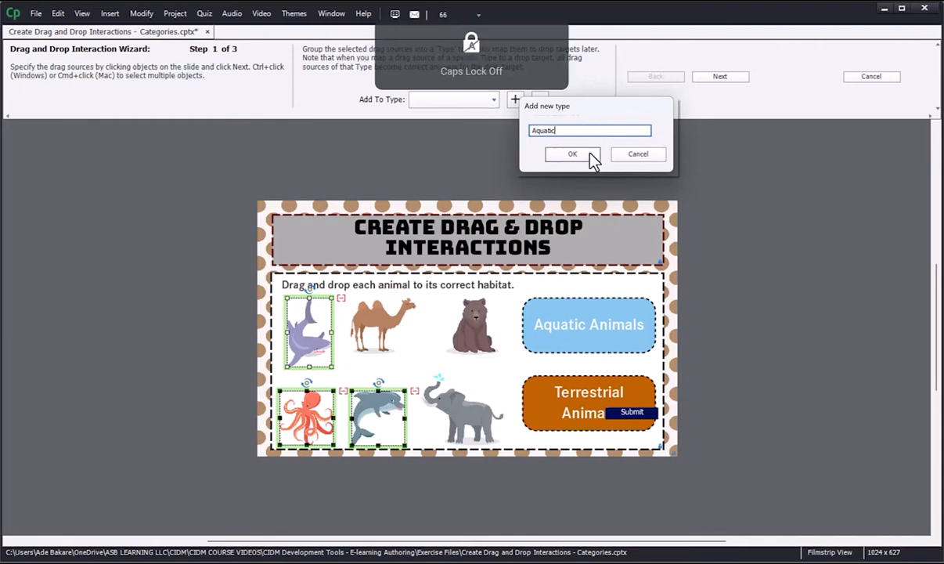
{"action": "left_click", "coordinate": [592, 153]}
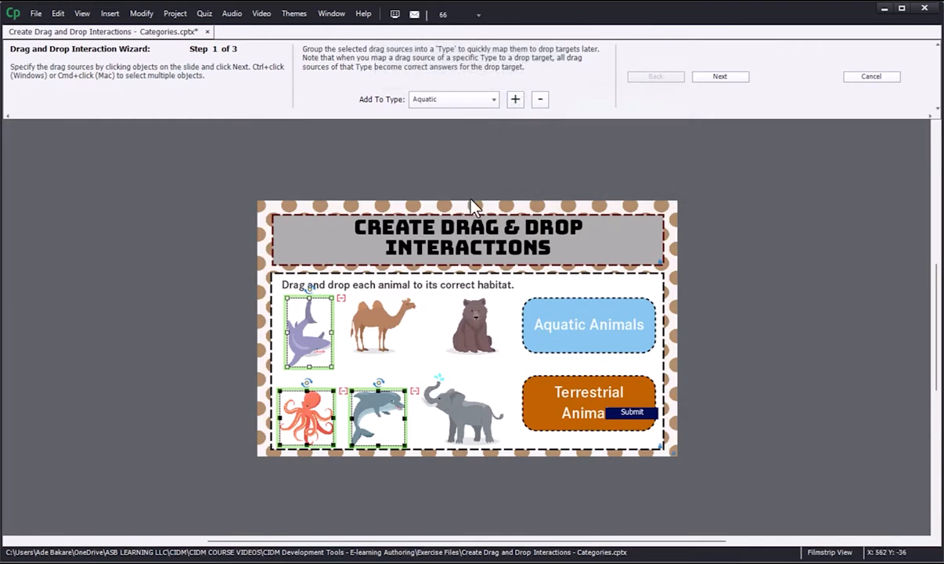
Mark the camel, bear and elephant images as drag sources.
{"action": "left_click", "coordinate": [368, 324]}
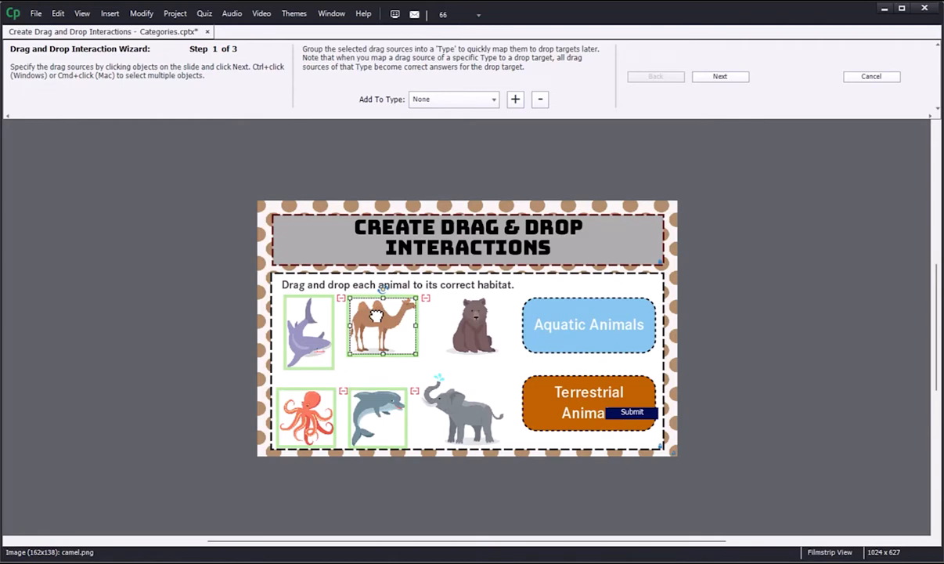
{"action": "left_click", "coordinate": [470, 325], "text": "ctrl"}
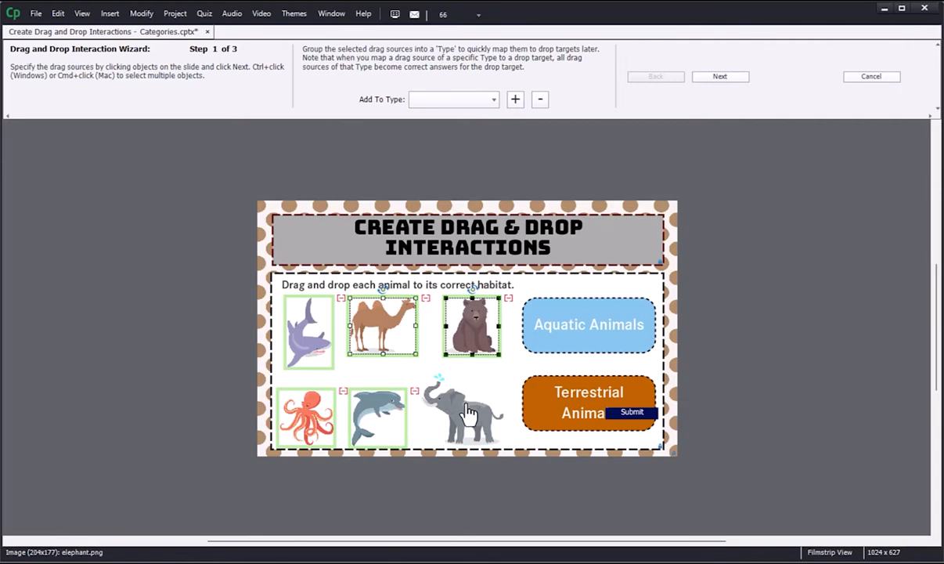
{"action": "left_click", "coordinate": [443, 387], "text": "ctrl"}
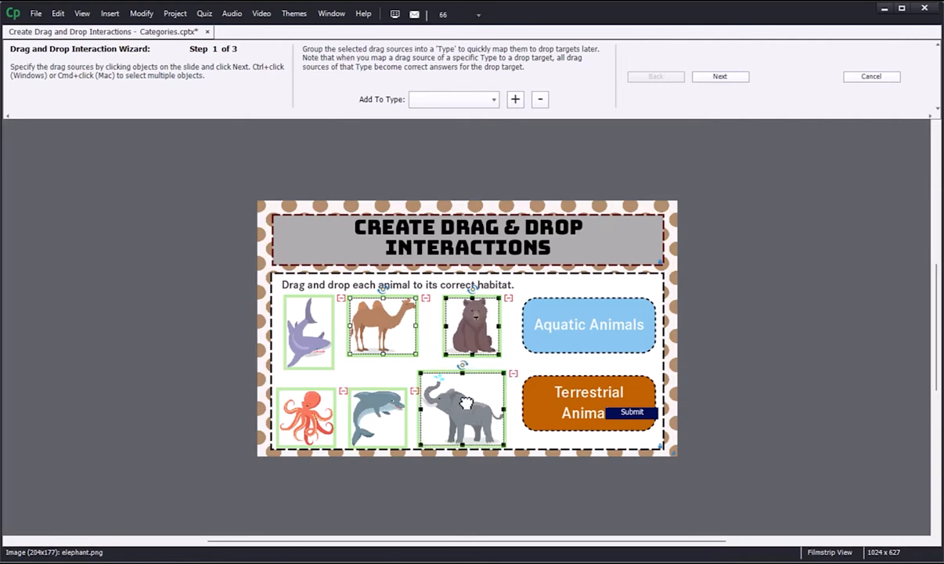
Group the selected camel, bear and elephant into a new drag source type named Terrestrial.
{"action": "left_click", "coordinate": [515, 99]}
{"action": "left_click_drag", "start_coordinate": [606, 133], "coordinate": [470, 135]}
{"action": "key", "text": "Caps_Lock"}
{"action": "type", "text": "Te"}
{"action": "key", "text": "Caps_Lock"}
{"action": "type", "text": "errestrial"}
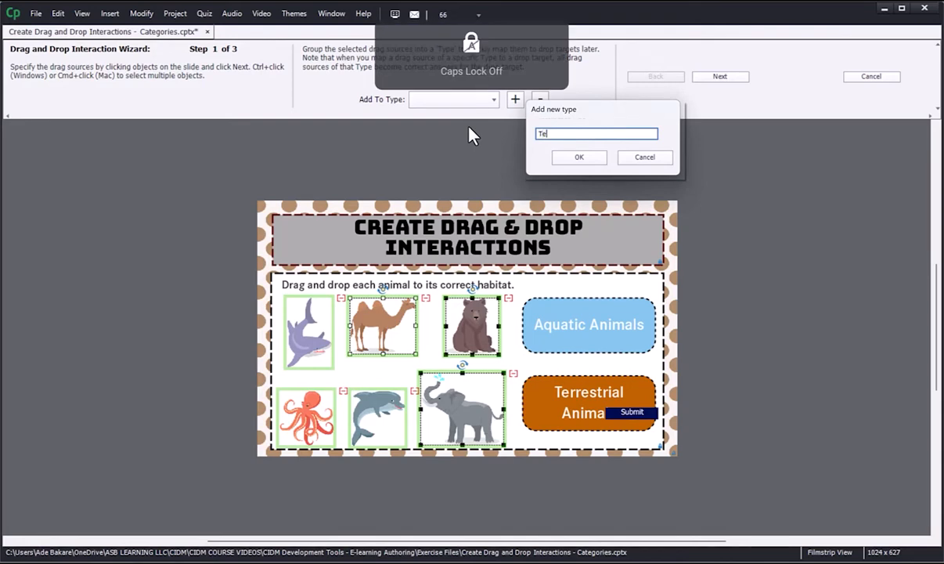
{"action": "left_click", "coordinate": [573, 159]}
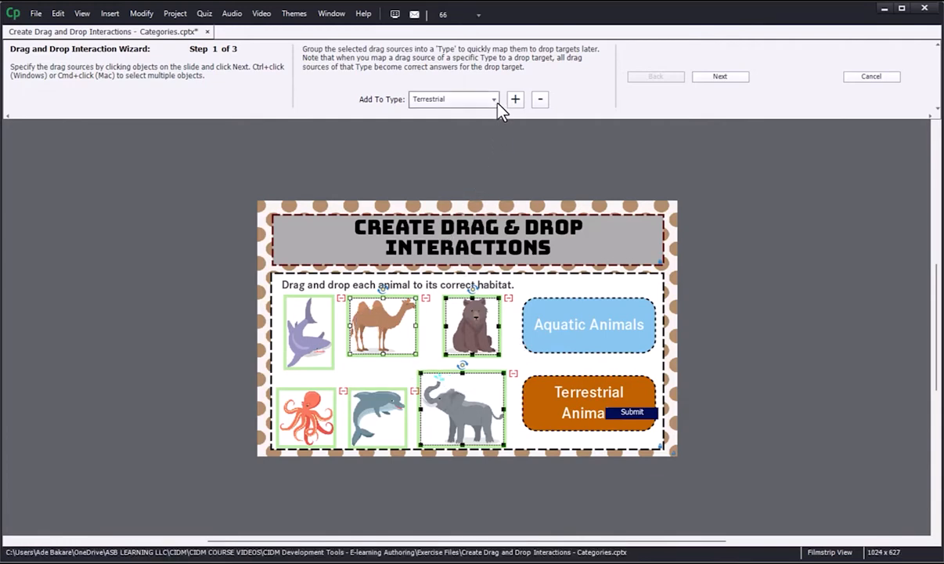
{"action": "left_click", "coordinate": [468, 97]}
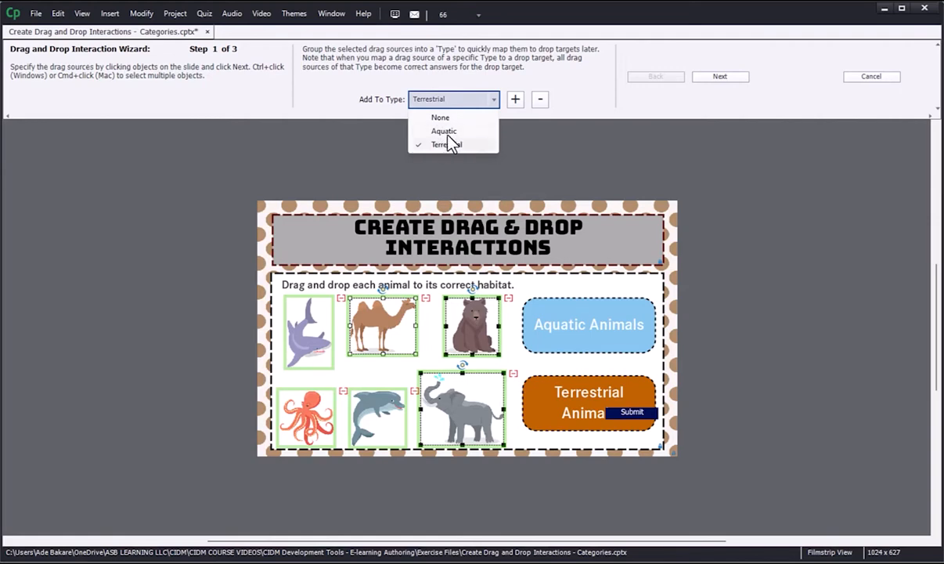
{"action": "left_click", "coordinate": [504, 150]}
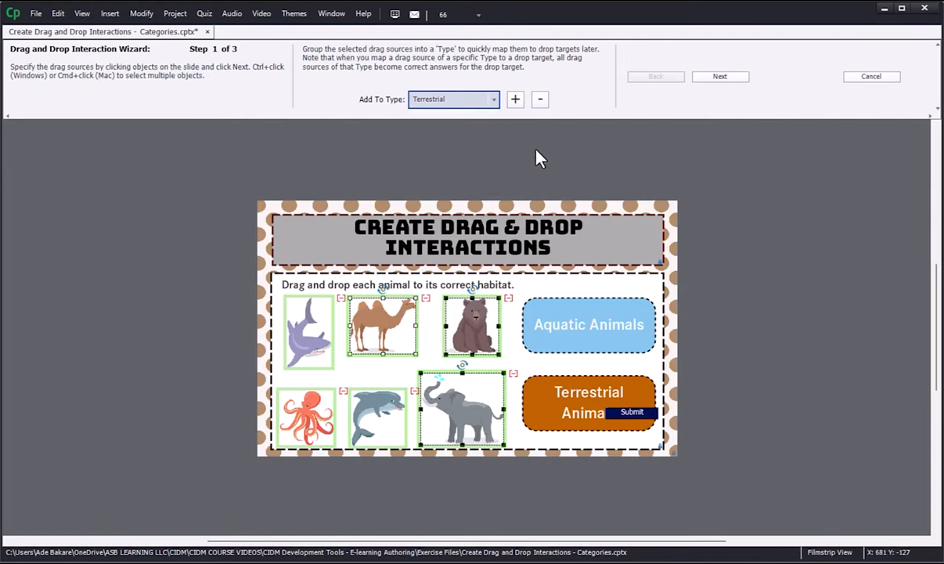
Proceed to the drop targets and mark the Aquatic Animals and Terrestrial Animals shapes as targets.
{"action": "left_click", "coordinate": [728, 78]}
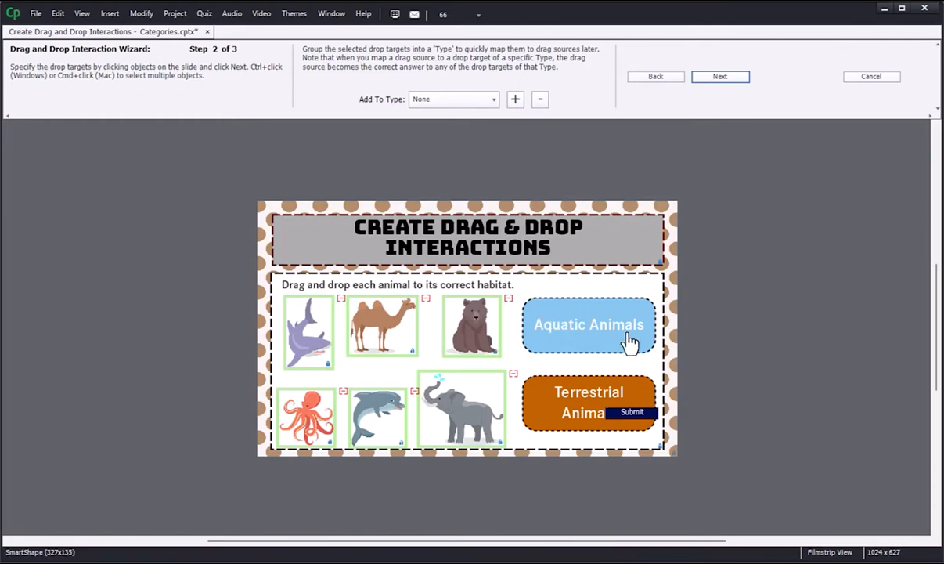
{"action": "left_click", "coordinate": [582, 322]}
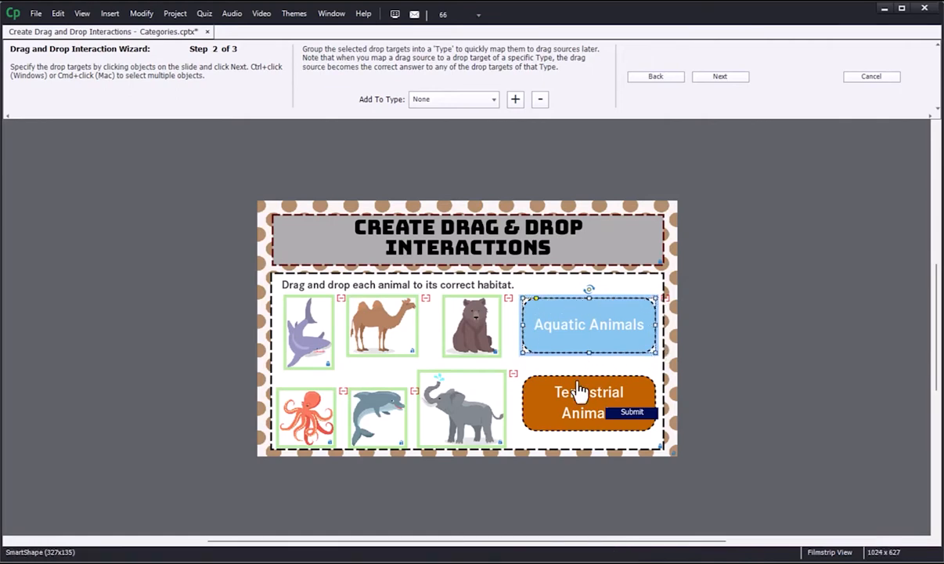
{"action": "left_click", "coordinate": [558, 396]}
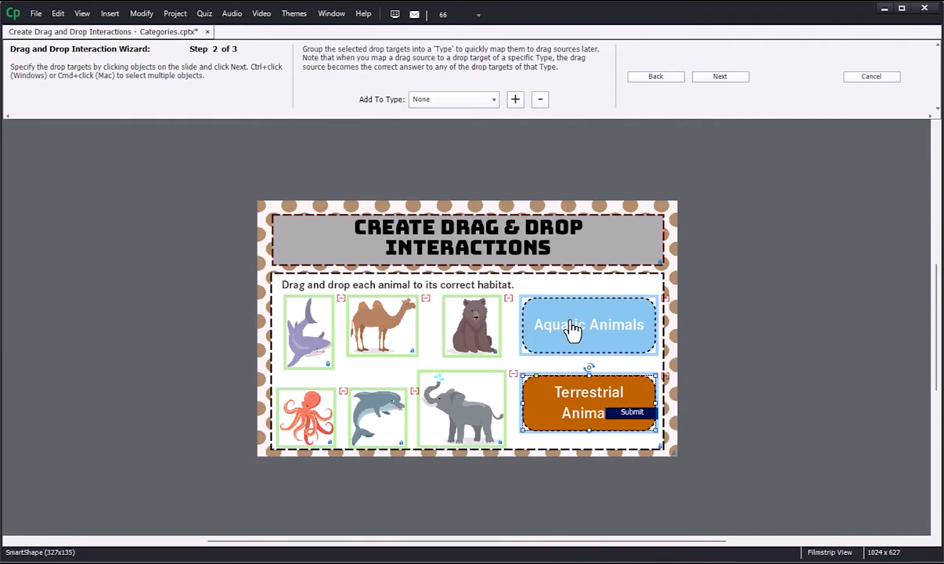
Map the aquatic sources to Aquatic Animals and the terrestrial sources to Terrestrial Animals, and finish the wizard.
{"action": "left_click", "coordinate": [728, 78]}
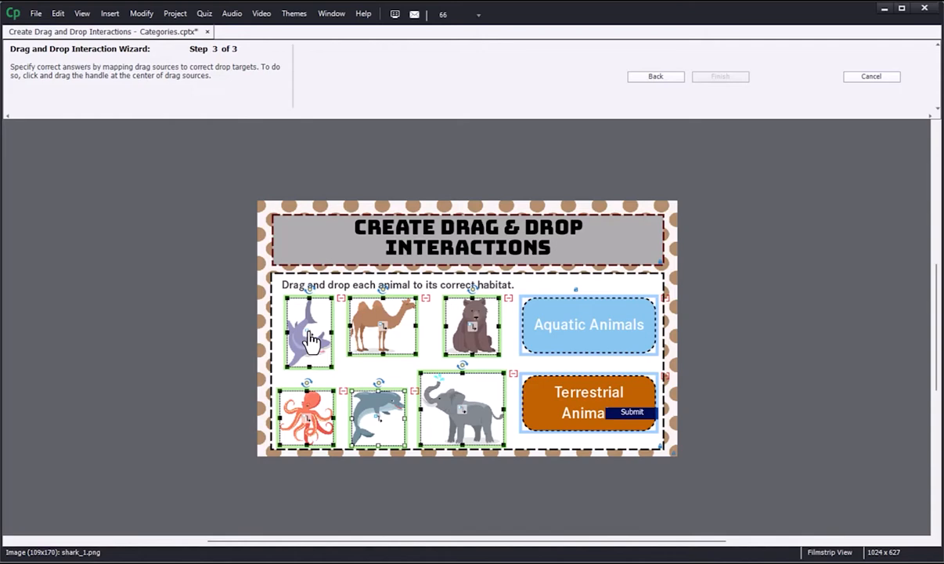
{"action": "left_click_drag", "start_coordinate": [310, 332], "coordinate": [583, 331]}
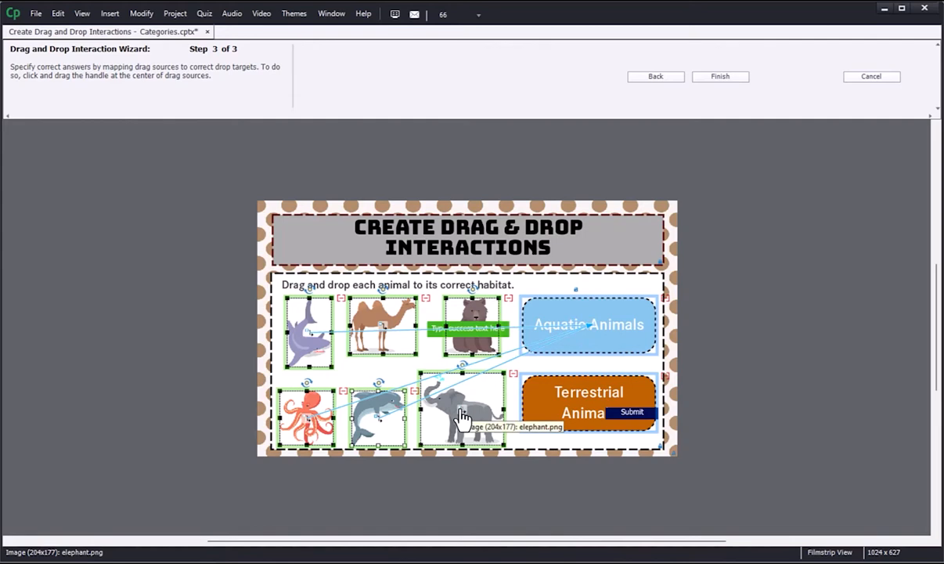
{"action": "left_click_drag", "start_coordinate": [470, 408], "coordinate": [548, 395]}
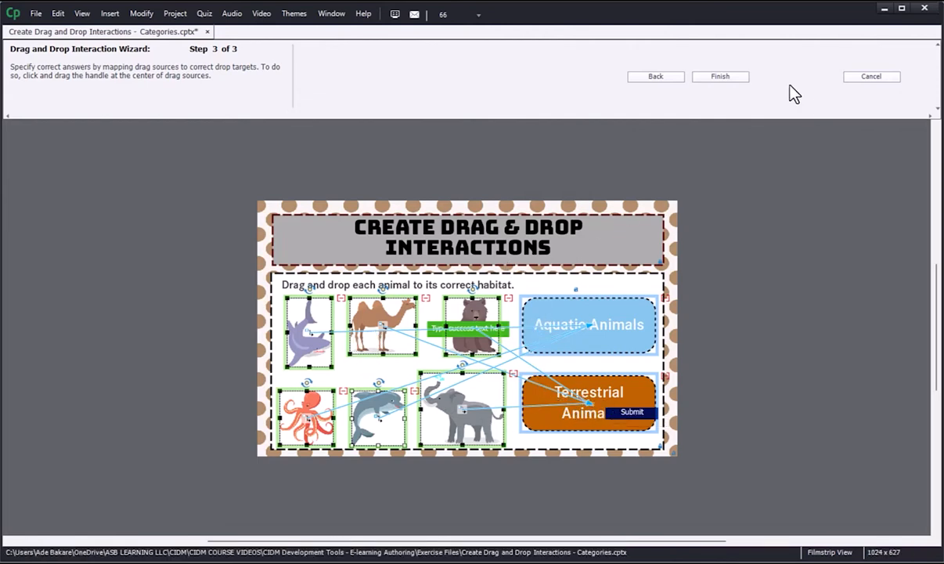
{"action": "left_click", "coordinate": [720, 77]}
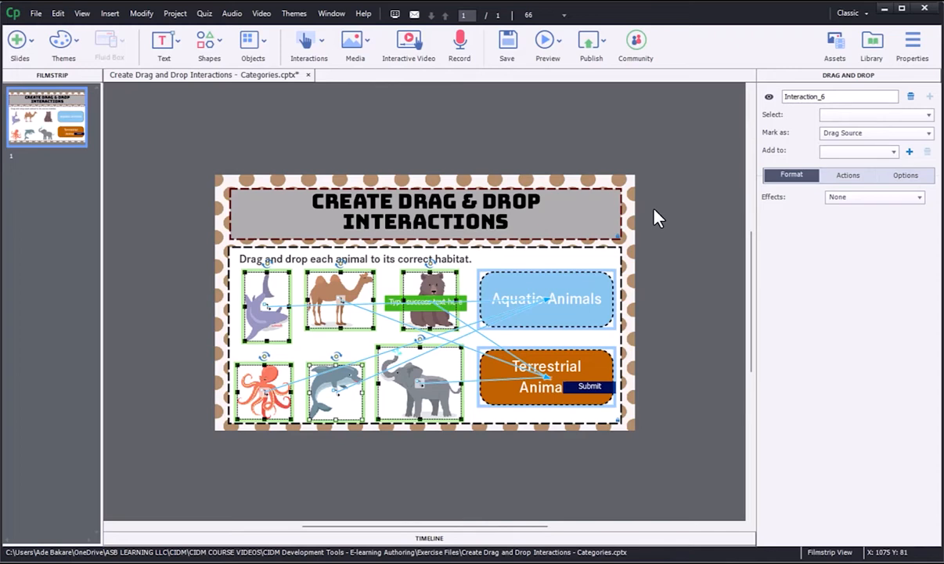
Move the Submit button and the success and failure captions off the slide, to its right.
{"action": "left_click", "coordinate": [603, 396]}
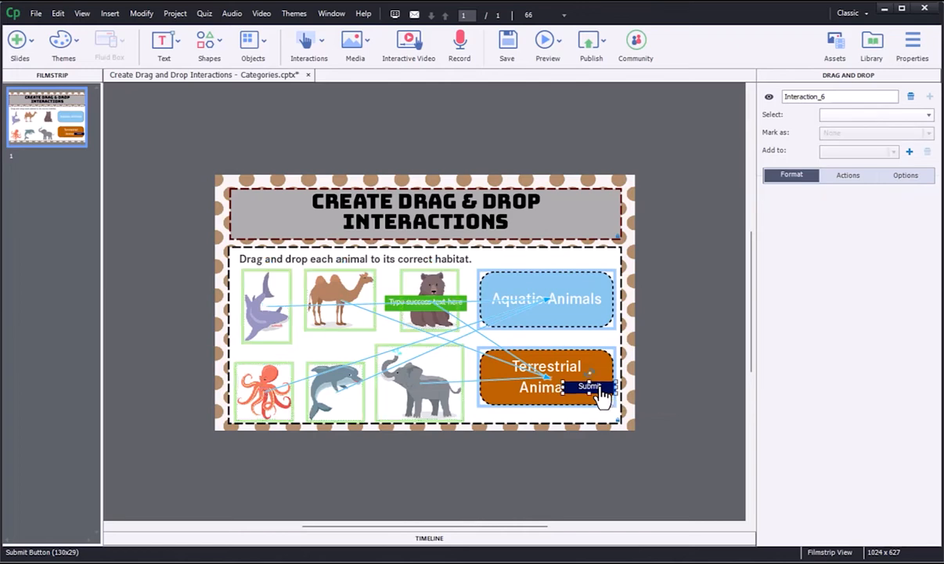
{"action": "left_click_drag", "start_coordinate": [603, 396], "coordinate": [718, 410]}
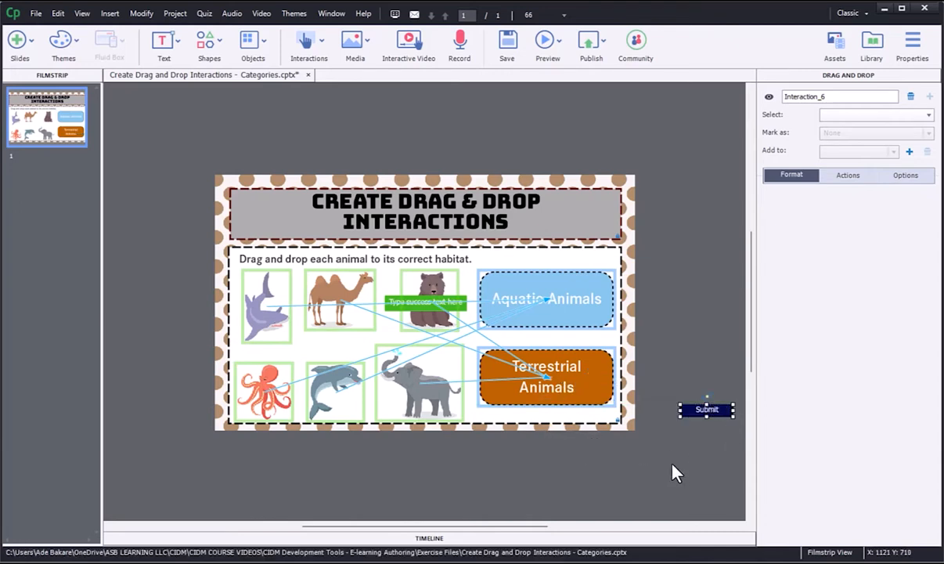
{"action": "left_click", "coordinate": [423, 315]}
{"action": "left_click_drag", "start_coordinate": [423, 314], "coordinate": [693, 317]}
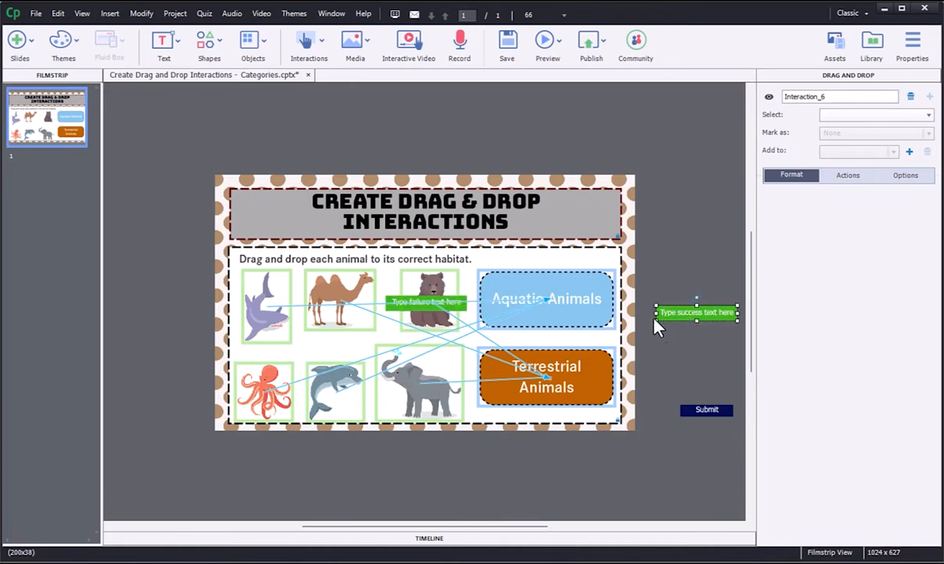
{"action": "left_click_drag", "start_coordinate": [424, 313], "coordinate": [689, 350]}
{"action": "left_click", "coordinate": [686, 292]}
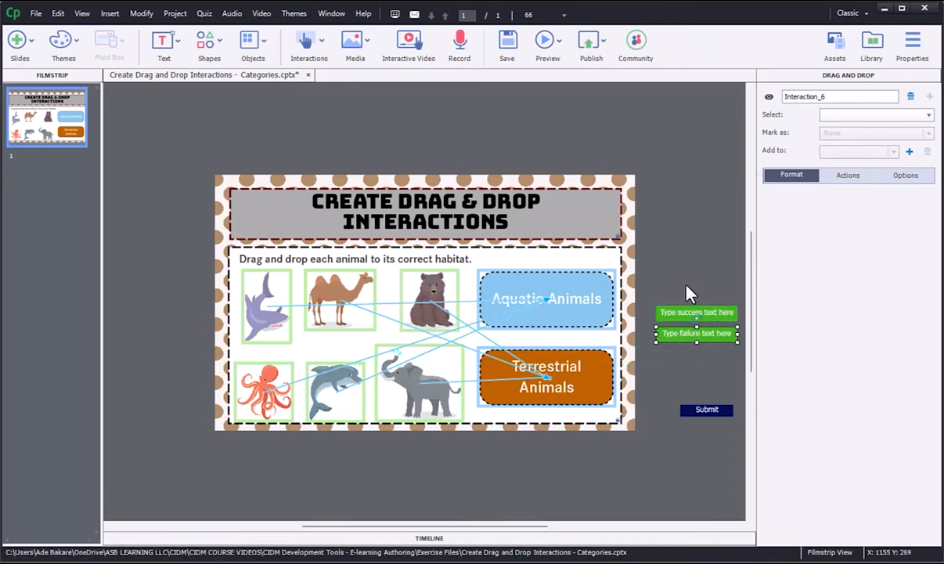
Delete the success and failure captions beside the slide.
{"action": "left_click_drag", "start_coordinate": [709, 311], "coordinate": [718, 342]}
{"action": "right_click", "coordinate": [703, 314]}
{"action": "left_click", "coordinate": [740, 325]}
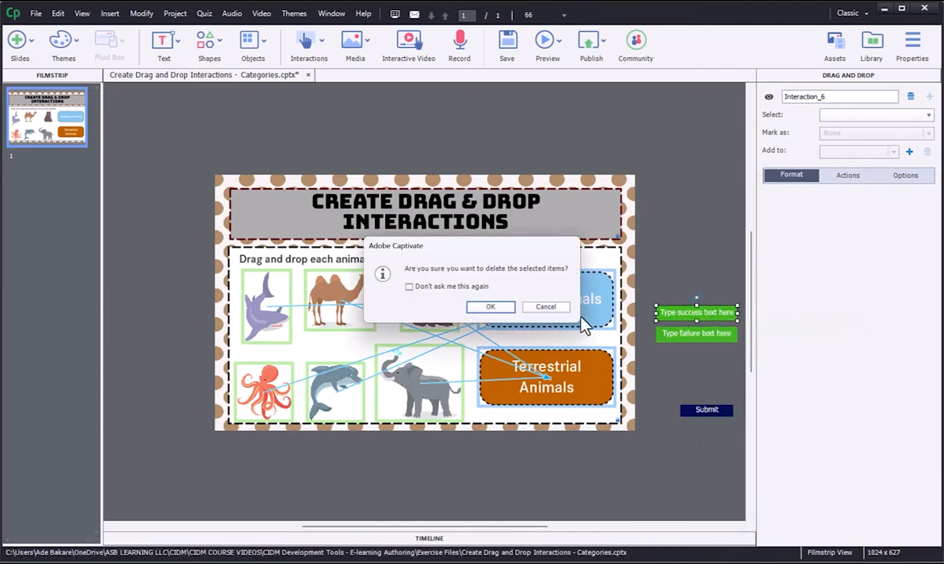
{"action": "left_click", "coordinate": [488, 305]}
{"action": "left_click", "coordinate": [706, 333]}
{"action": "right_click", "coordinate": [707, 333]}
{"action": "left_click", "coordinate": [737, 343]}
Restrict the Aquatic Animals drop target's accepted drag sources to the Aquatic type by excluding Terrestrial.
{"action": "left_click", "coordinate": [580, 296]}
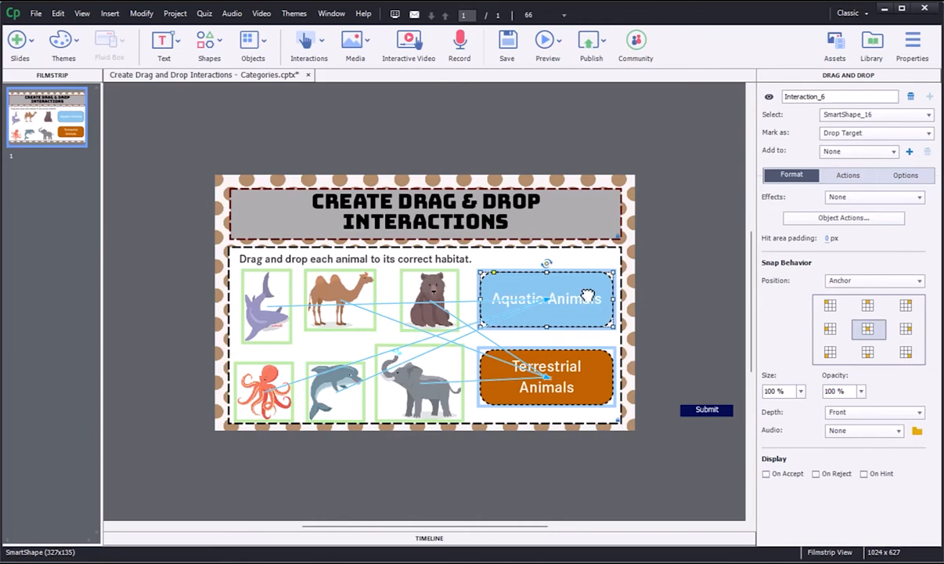
{"action": "left_click", "coordinate": [846, 220]}
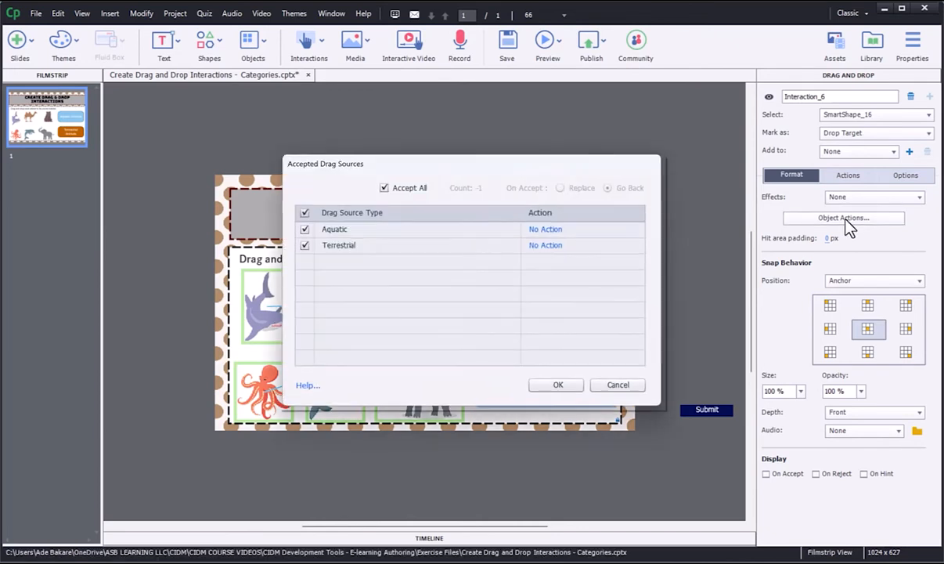
{"action": "left_click", "coordinate": [306, 245]}
{"action": "left_click_drag", "start_coordinate": [451, 170], "coordinate": [243, 180]}
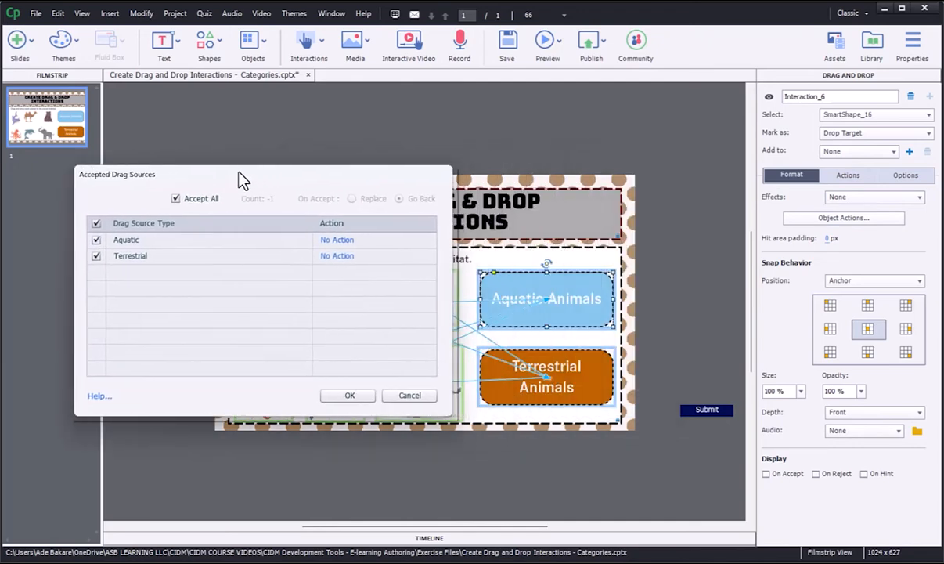
{"action": "left_click", "coordinate": [97, 256]}
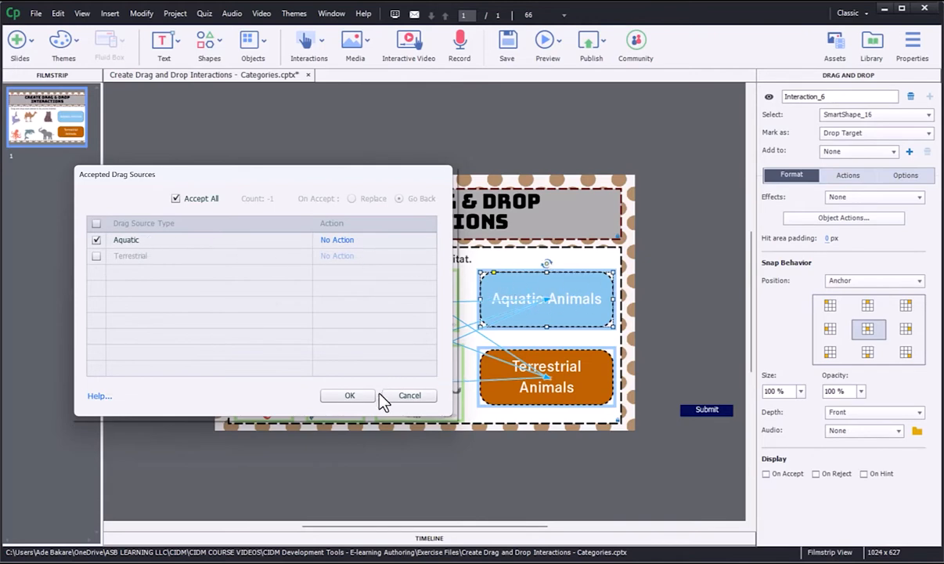
{"action": "left_click", "coordinate": [350, 395]}
Restrict the Terrestrial Animals drop target's accepted drag sources to the Terrestrial type by excluding Aquatic.
{"action": "left_click", "coordinate": [569, 388]}
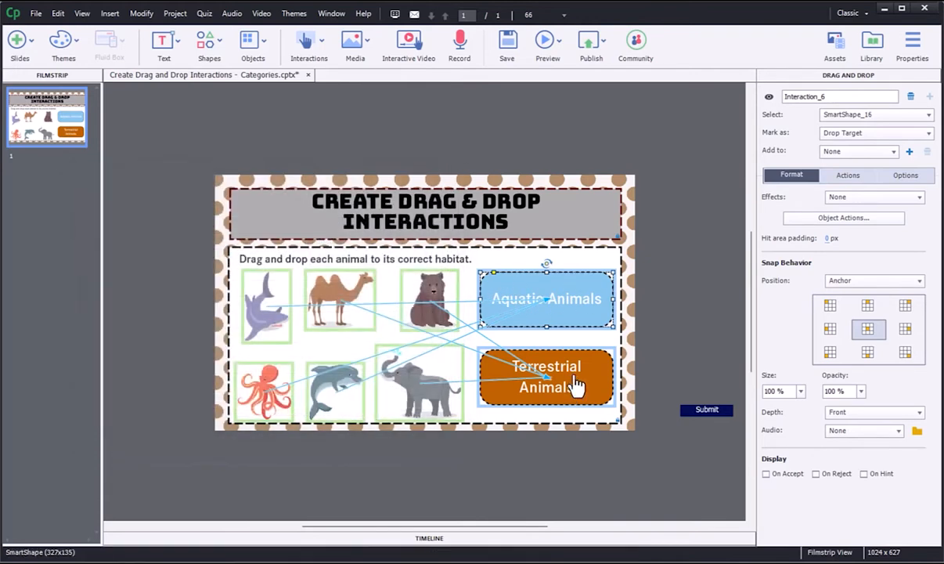
{"action": "left_click", "coordinate": [850, 218]}
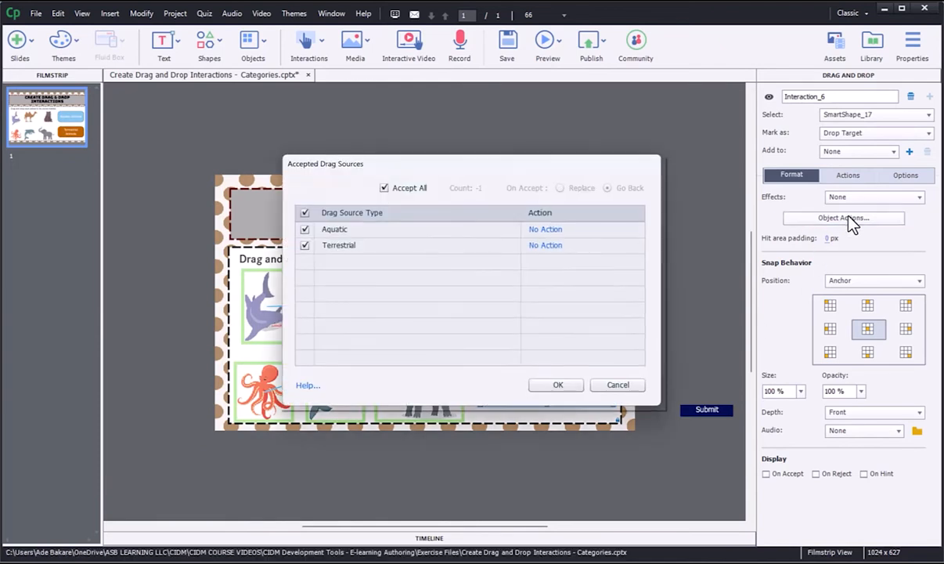
{"action": "left_click_drag", "start_coordinate": [473, 169], "coordinate": [329, 124]}
{"action": "left_click", "coordinate": [147, 191]}
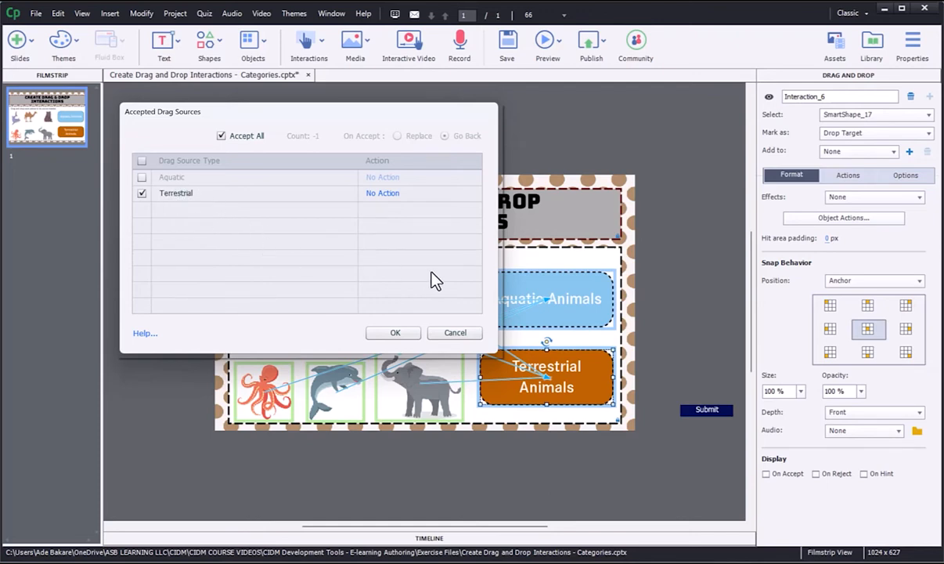
{"action": "left_click", "coordinate": [398, 333]}
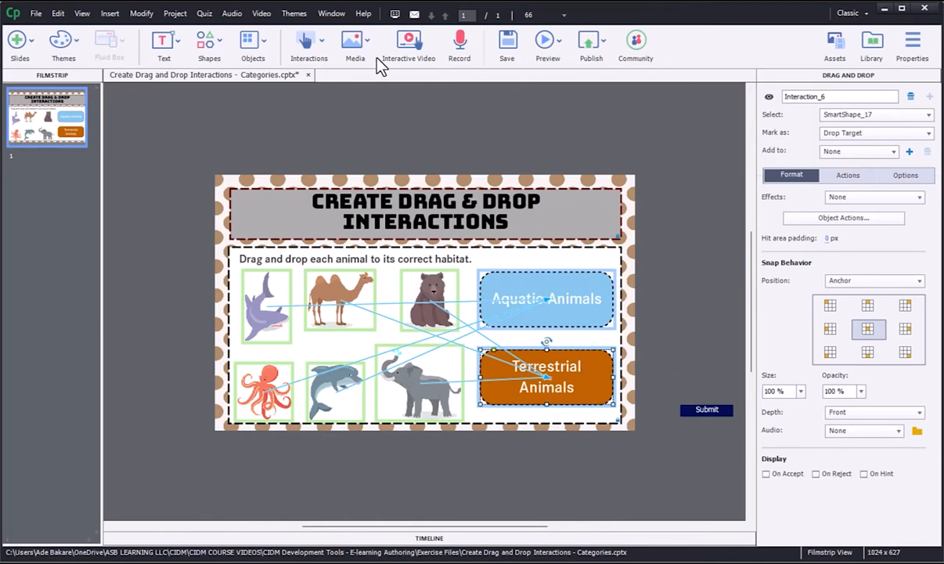
Preview the interaction in the browser and test the bear on Aquatic Animals, then on Terrestrial Animals.
{"action": "left_click", "coordinate": [561, 41]}
{"action": "left_click", "coordinate": [562, 76]}
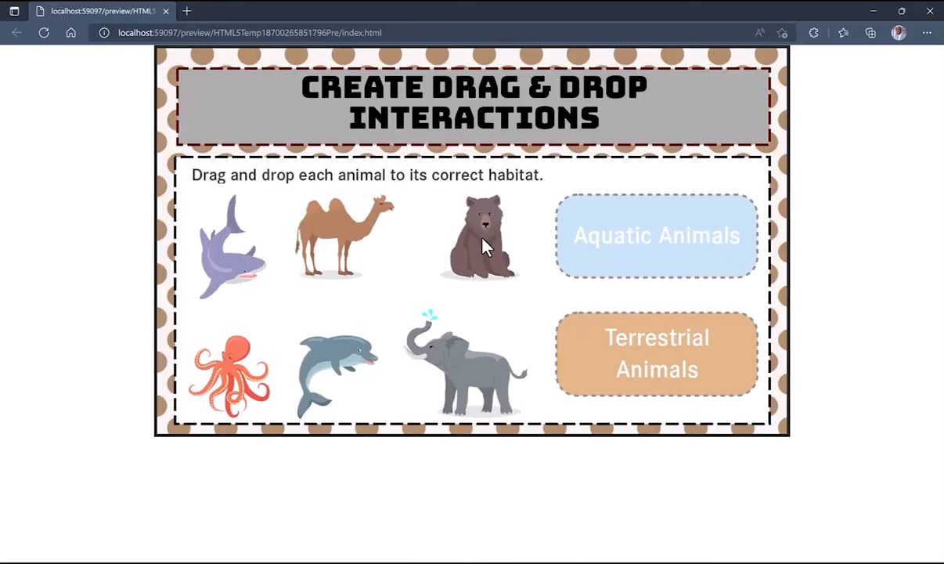
{"action": "left_click_drag", "start_coordinate": [482, 244], "coordinate": [584, 223]}
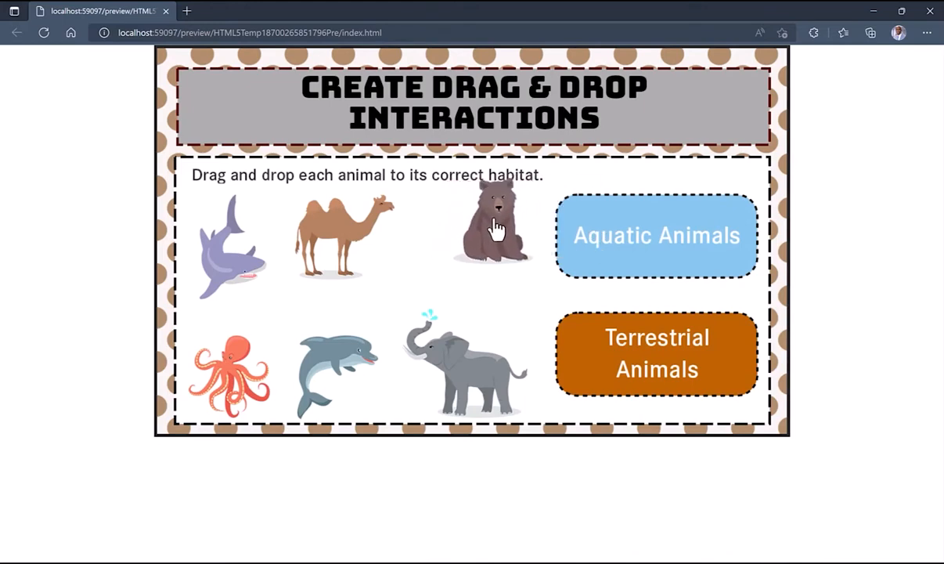
{"action": "left_click_drag", "start_coordinate": [527, 227], "coordinate": [671, 223]}
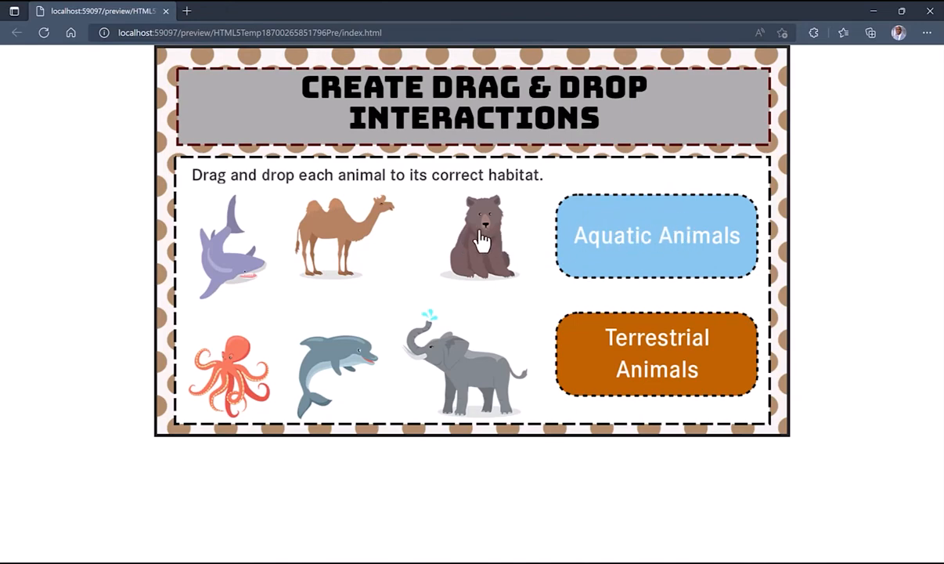
{"action": "left_click_drag", "start_coordinate": [481, 236], "coordinate": [675, 345]}
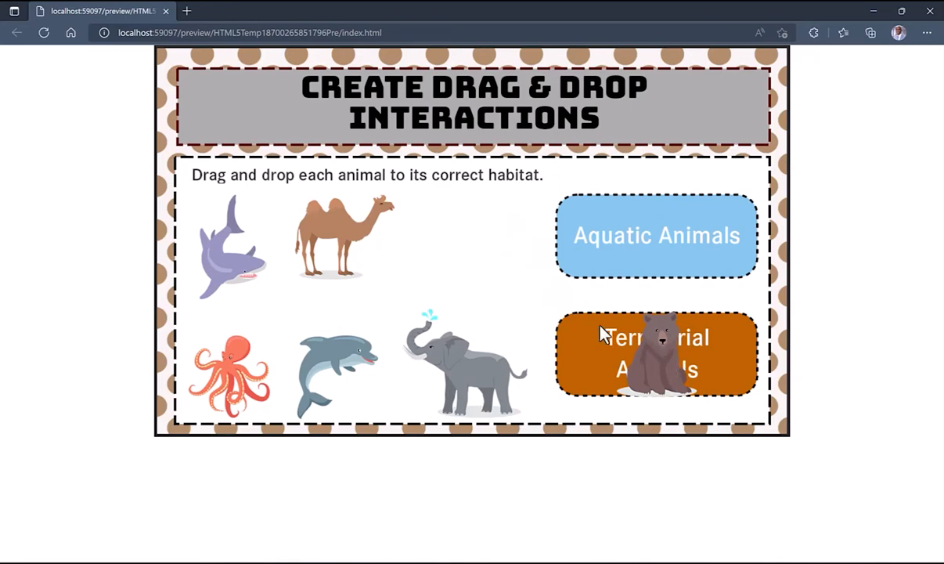
Sort the remaining five animals onto their matching targets, trying the dolphin on Terrestrial Animals first, and close the preview.
{"action": "left_click_drag", "start_coordinate": [468, 392], "coordinate": [658, 362]}
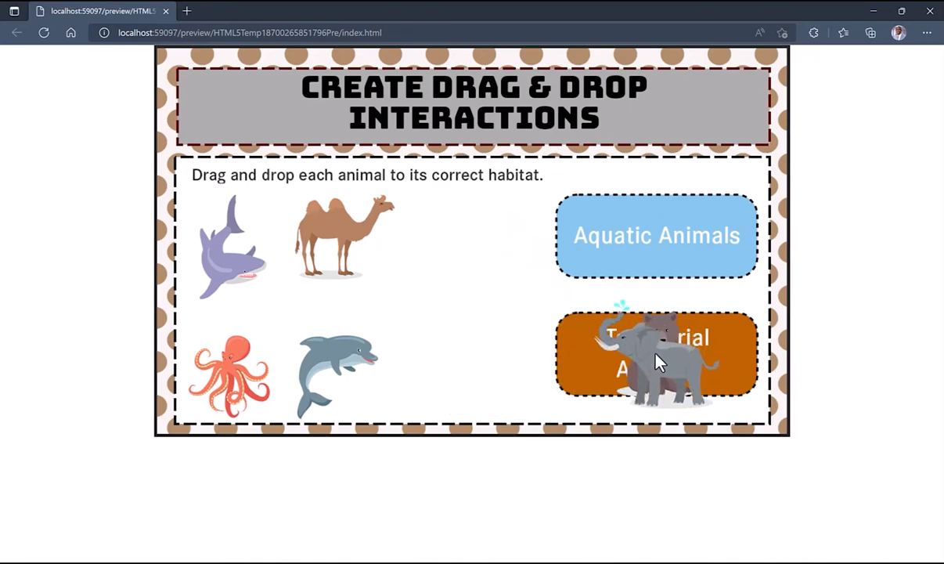
{"action": "left_click_drag", "start_coordinate": [329, 349], "coordinate": [624, 346]}
{"action": "left_click_drag", "start_coordinate": [342, 362], "coordinate": [660, 226]}
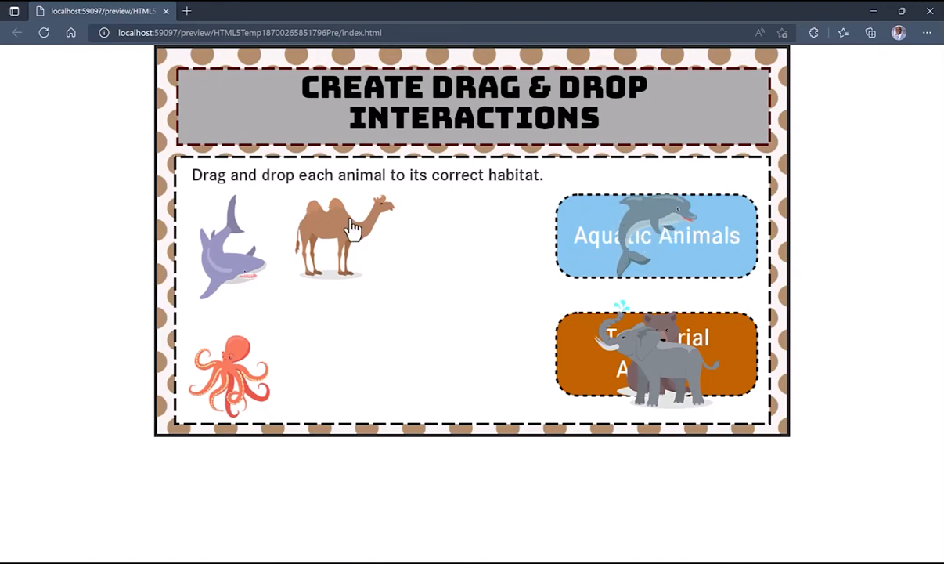
{"action": "left_click_drag", "start_coordinate": [337, 223], "coordinate": [640, 345]}
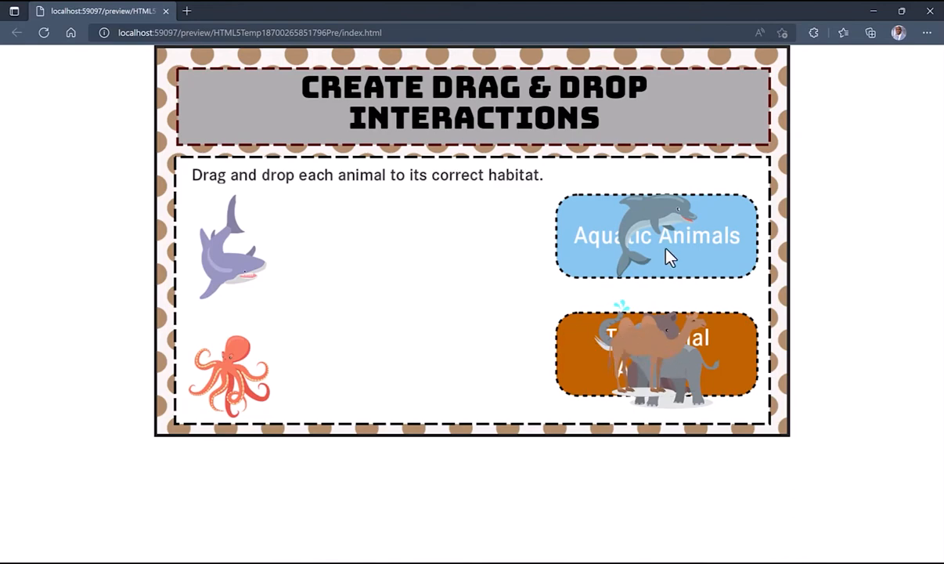
{"action": "left_click_drag", "start_coordinate": [239, 357], "coordinate": [649, 239]}
{"action": "left_click_drag", "start_coordinate": [231, 249], "coordinate": [641, 219]}
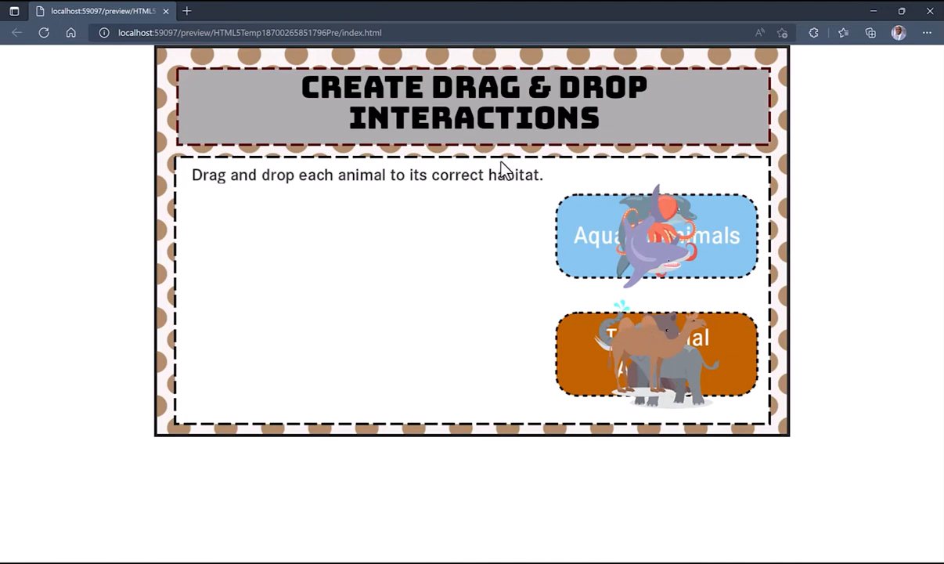
{"action": "left_click", "coordinate": [930, 11]}
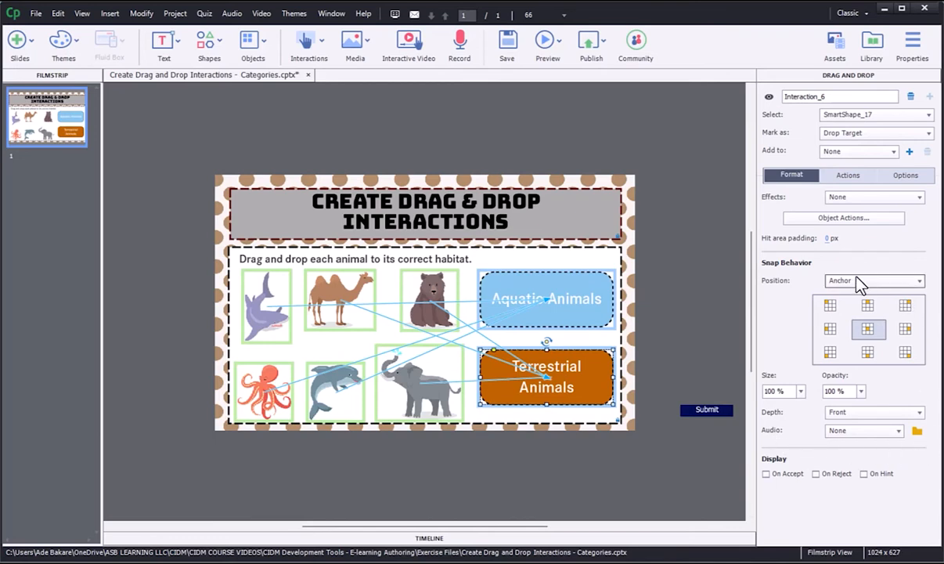
Try the Tile snap position on the Terrestrial Animals target and restore Anchor.
{"action": "left_click", "coordinate": [921, 282]}
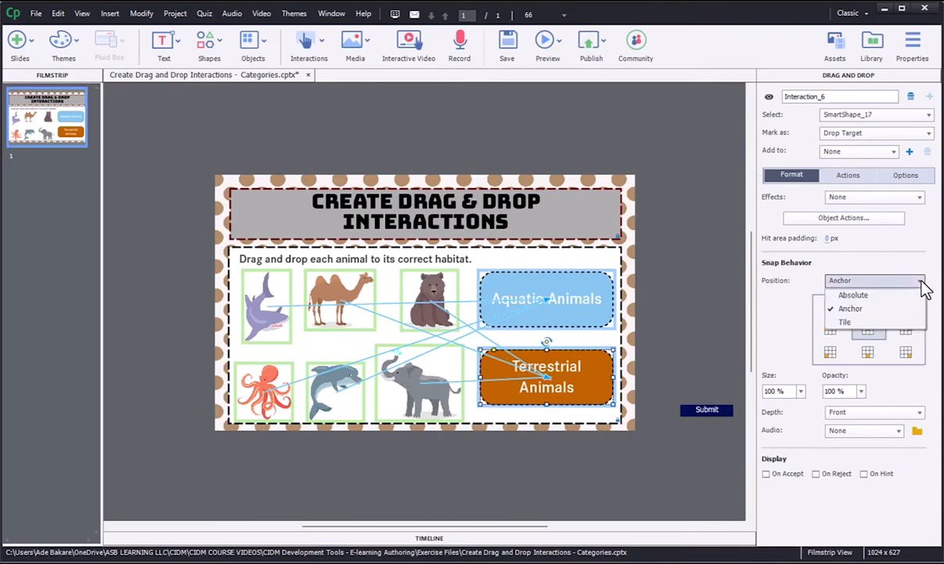
{"action": "left_click", "coordinate": [867, 310]}
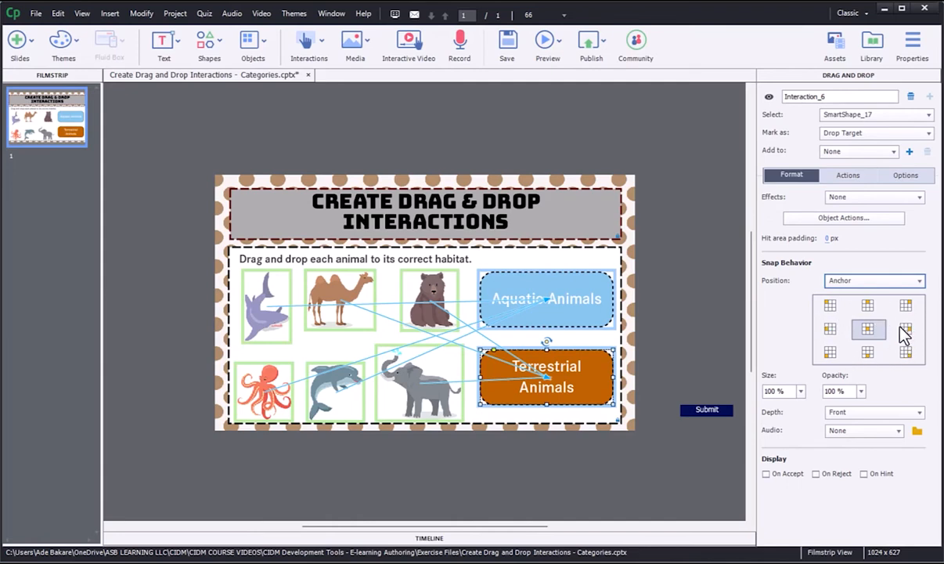
{"action": "left_click", "coordinate": [915, 282]}
{"action": "left_click", "coordinate": [849, 322]}
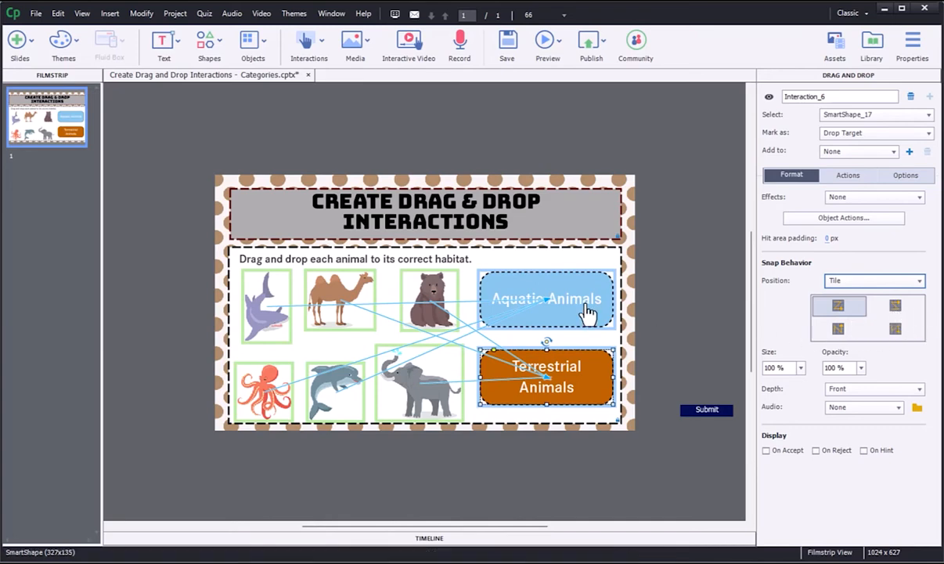
{"action": "left_click", "coordinate": [913, 286]}
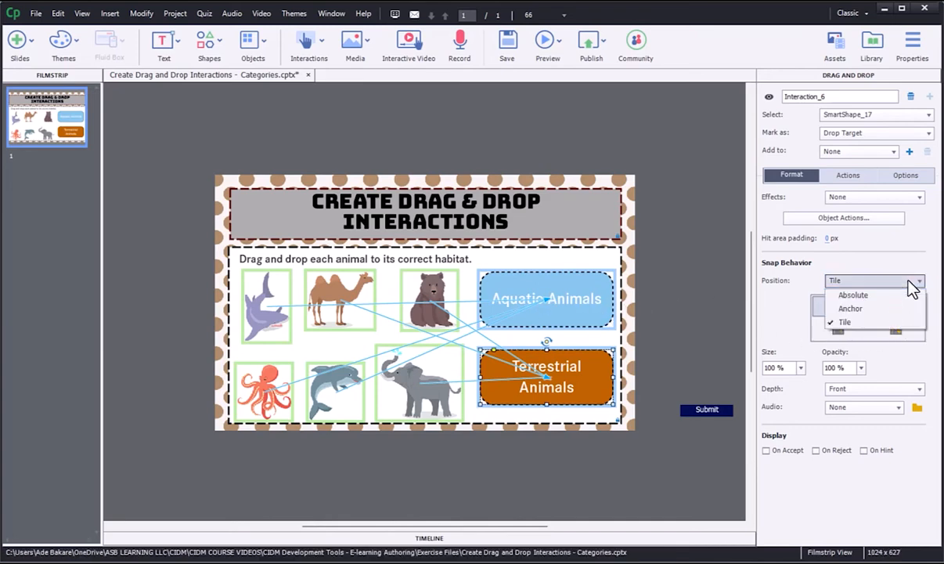
{"action": "left_click", "coordinate": [861, 309]}
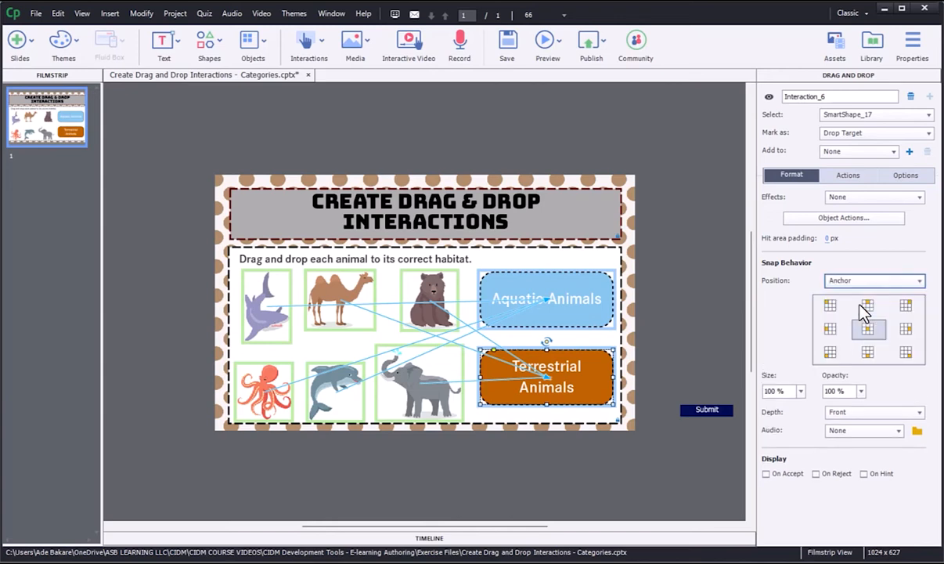
Set the snap size and opacity of the Terrestrial Animals target to 0 %.
{"action": "left_click", "coordinate": [800, 391]}
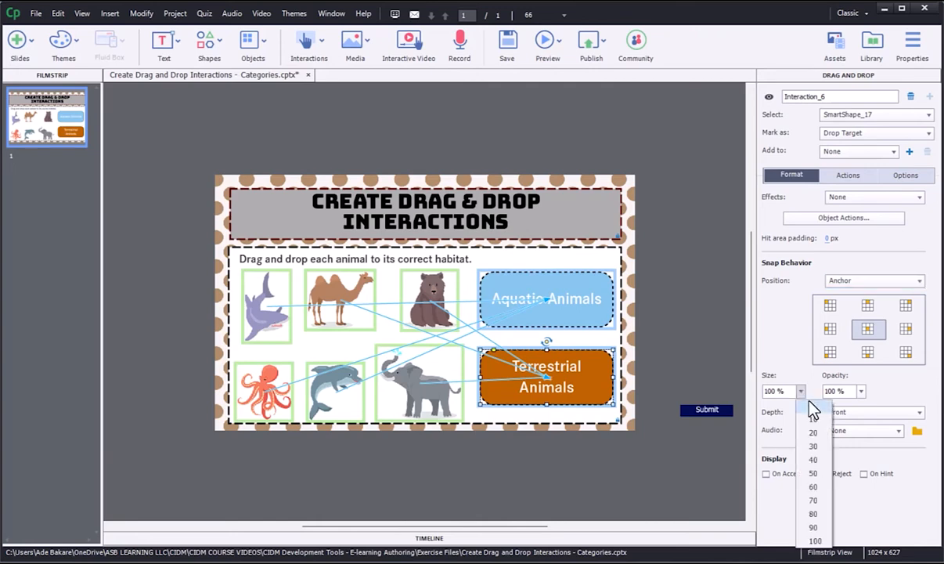
{"action": "left_click", "coordinate": [812, 409]}
{"action": "left_click", "coordinate": [861, 390]}
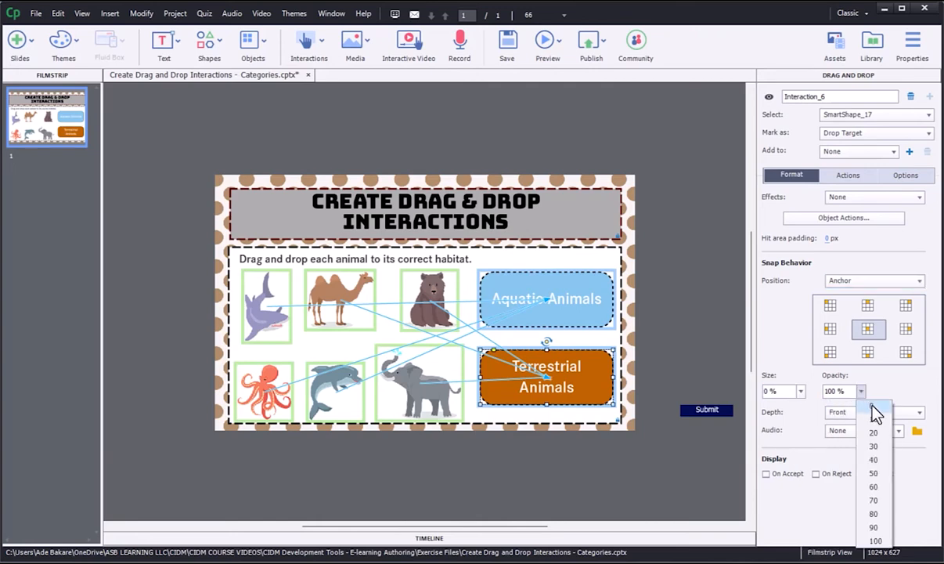
{"action": "left_click", "coordinate": [872, 406]}
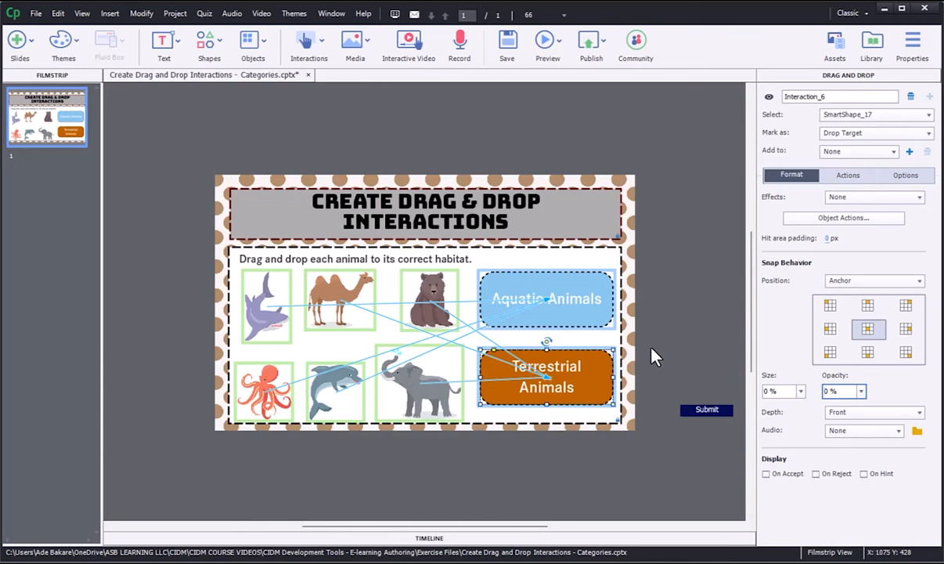
Set the snap size and opacity of the Aquatic Animals target to 0 %.
{"action": "left_click", "coordinate": [564, 307]}
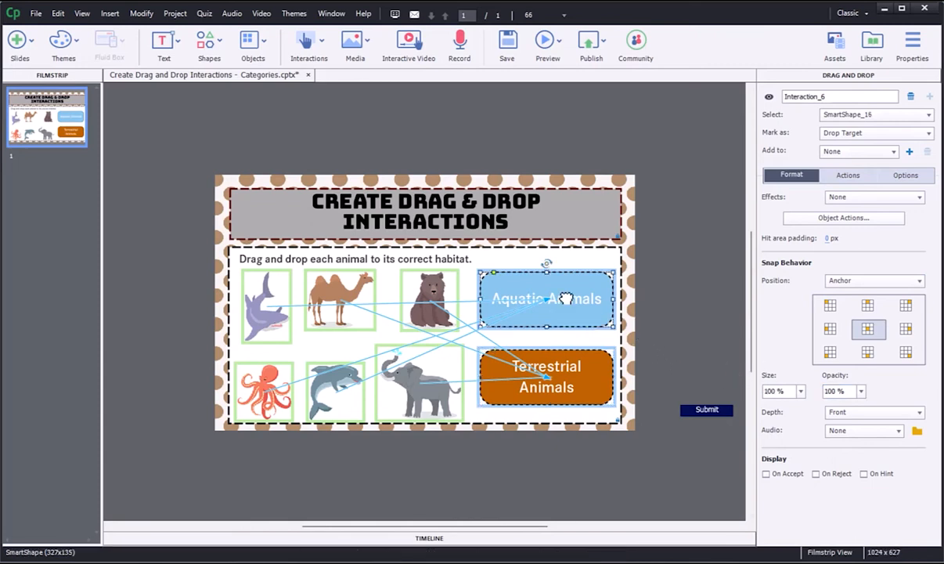
{"action": "left_click", "coordinate": [801, 392]}
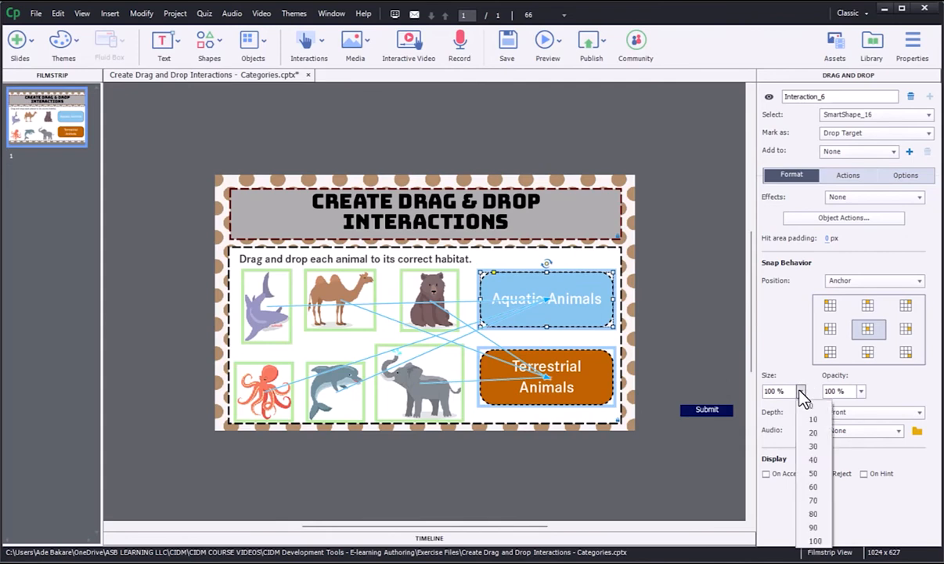
{"action": "left_click", "coordinate": [814, 407]}
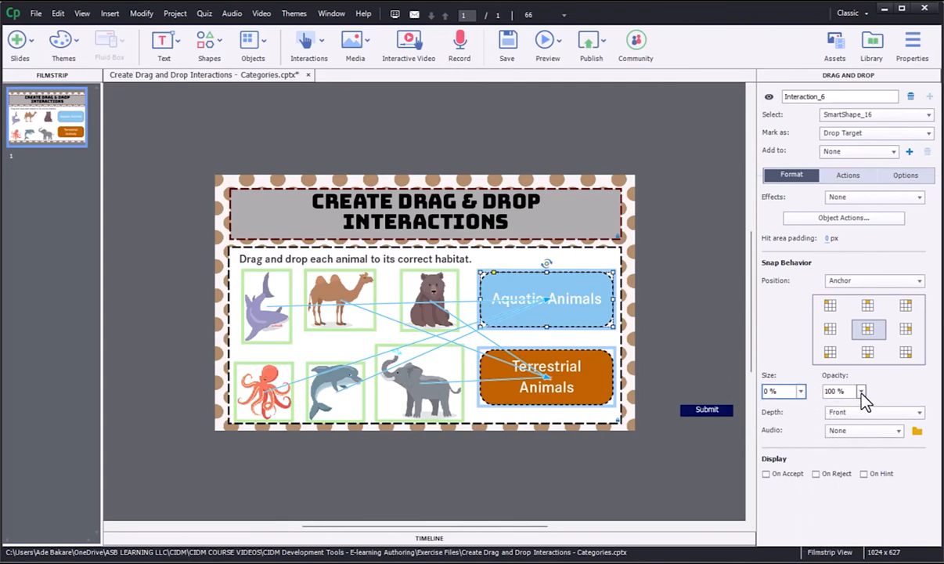
{"action": "left_click", "coordinate": [860, 391]}
{"action": "left_click", "coordinate": [872, 406]}
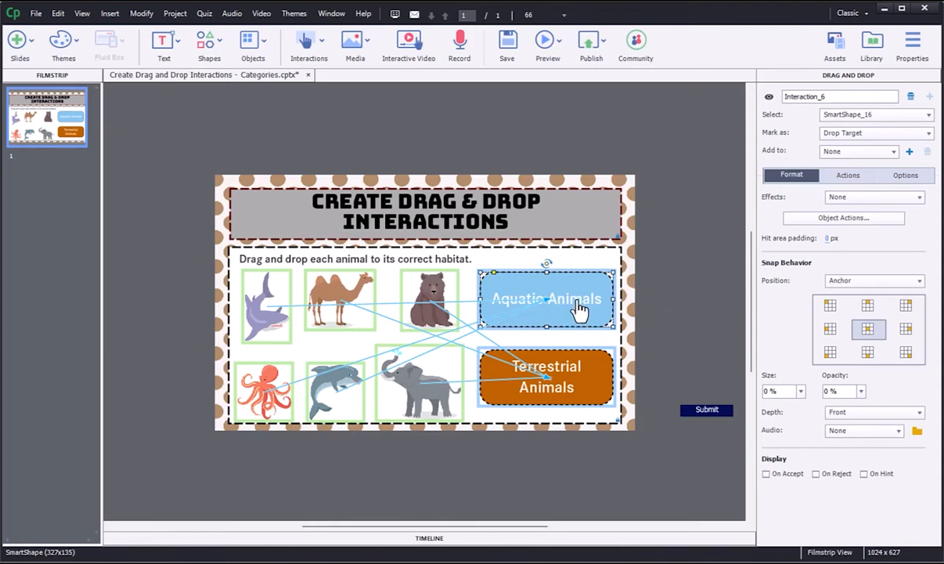
Enable the On Accept caption for the Aquatic Animals target and move it to the target's lower edge.
{"action": "left_click", "coordinate": [766, 474]}
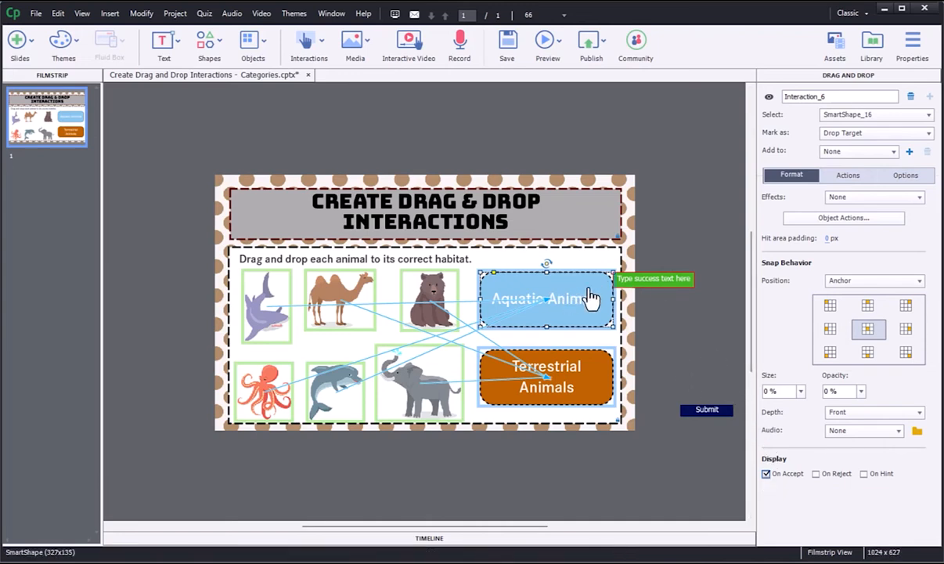
{"action": "left_click", "coordinate": [658, 288]}
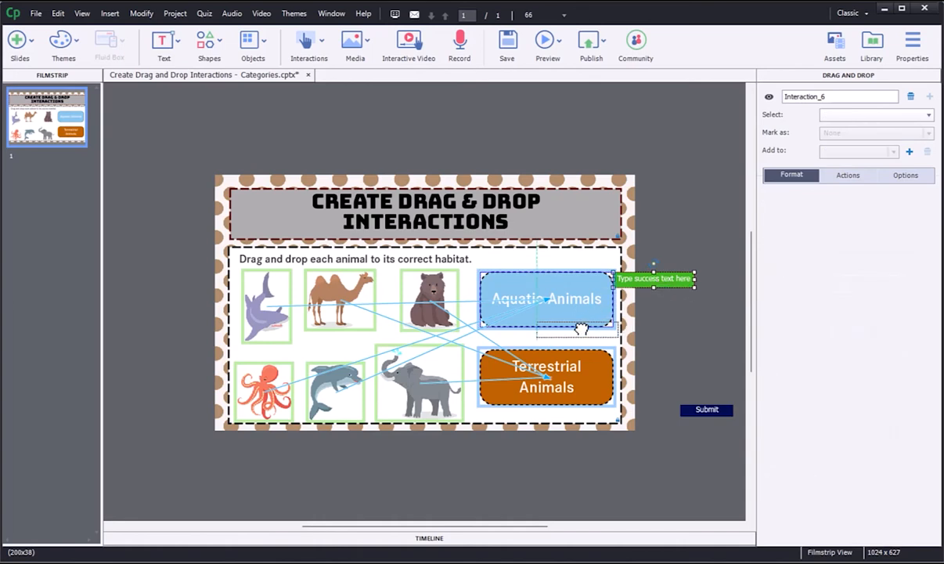